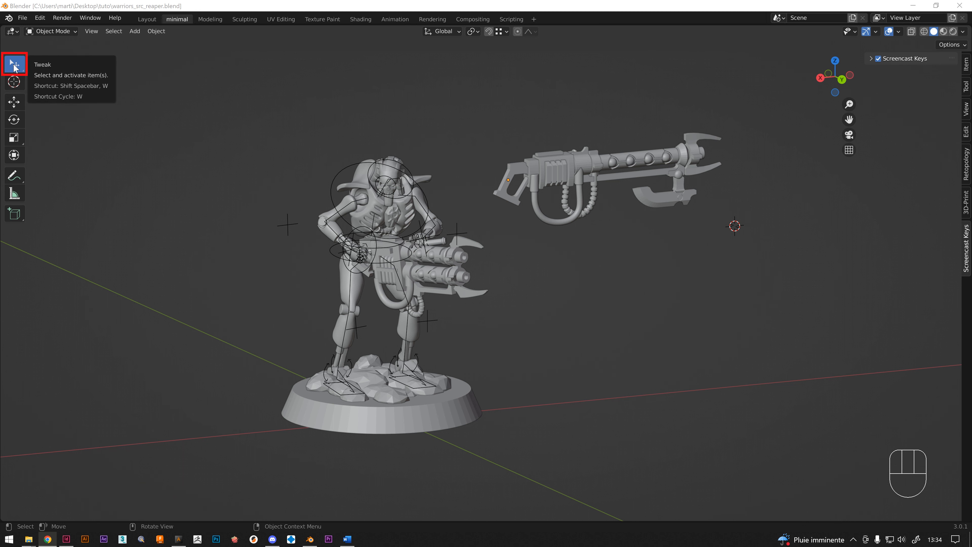
Using the Tweak selection tool, select the separate rifle's ribbed body, the cylinder in front of it and the rear block one at a time
mouse_move(14, 68)
left_mouse_down()
mouse_move(41, 68)
mouse_move(61, 88)
mouse_move(66, 125)
mouse_move(60, 64)
left_mouse_up()
scroll(169, 96, "down", 2)
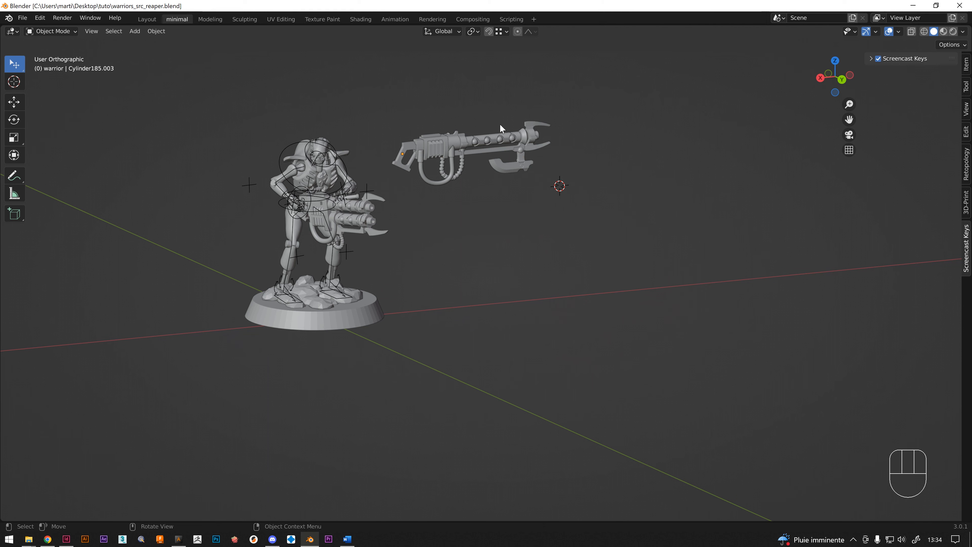
scroll(481, 111, "up", 4)
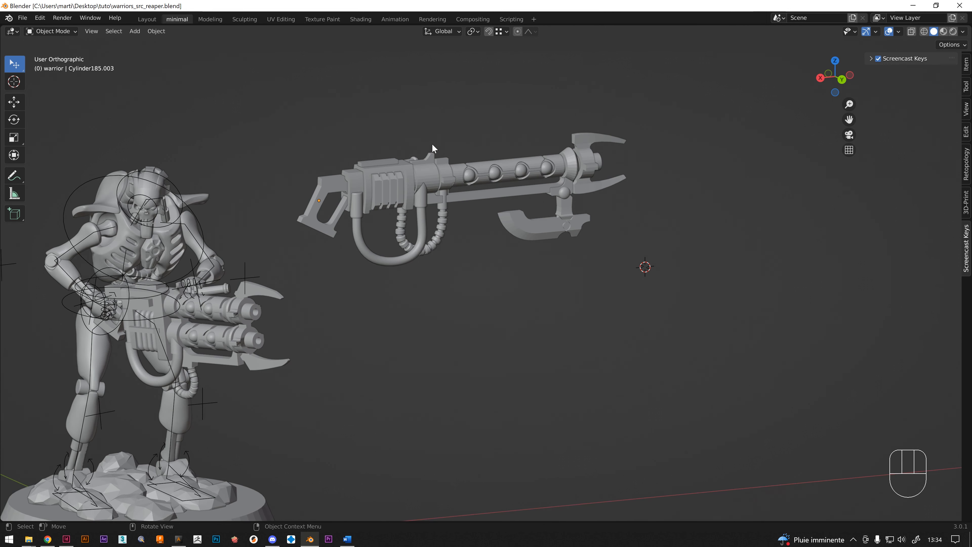
left_click(376, 176)
left_click(439, 176)
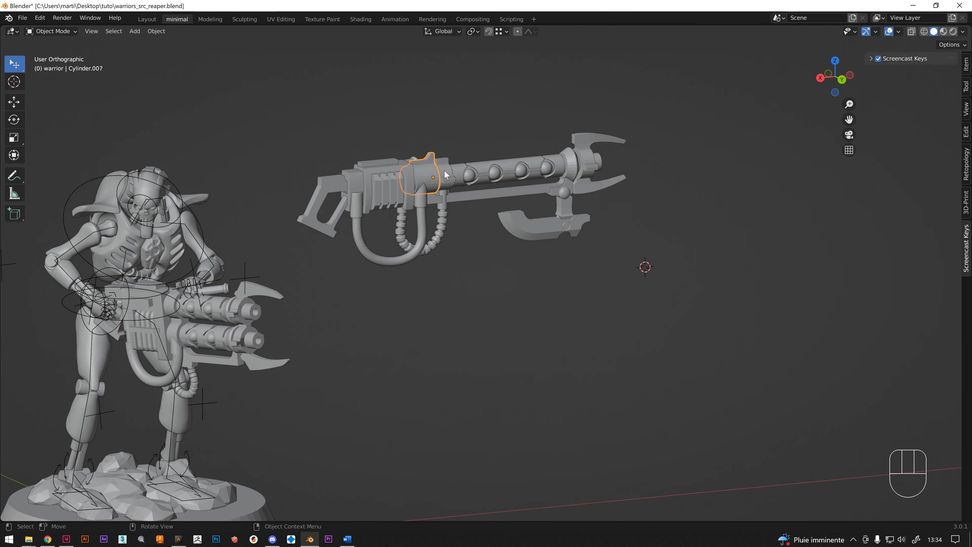
left_click(361, 186)
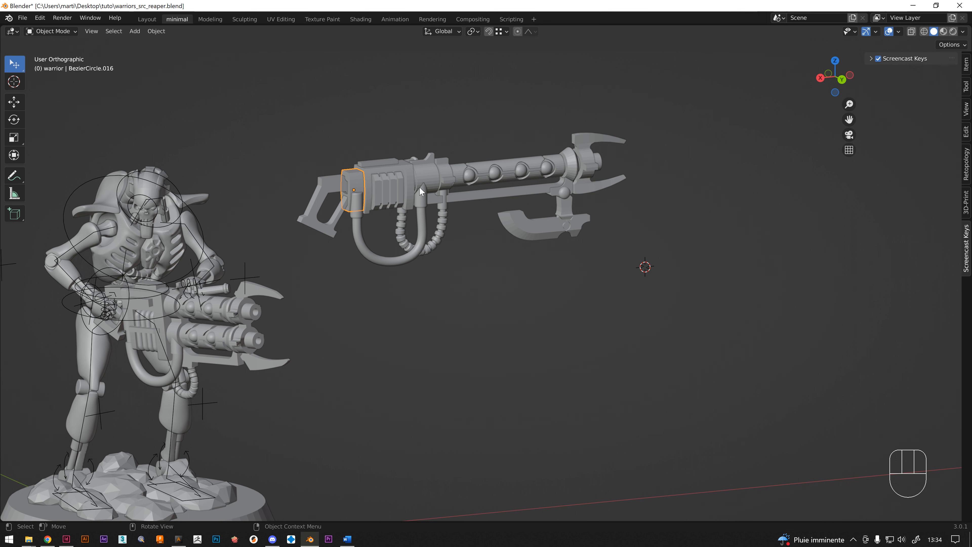
Extend the selection from the rear block to the grip, ribbed body, front cylinder, ring and barrel casing
key("shift")
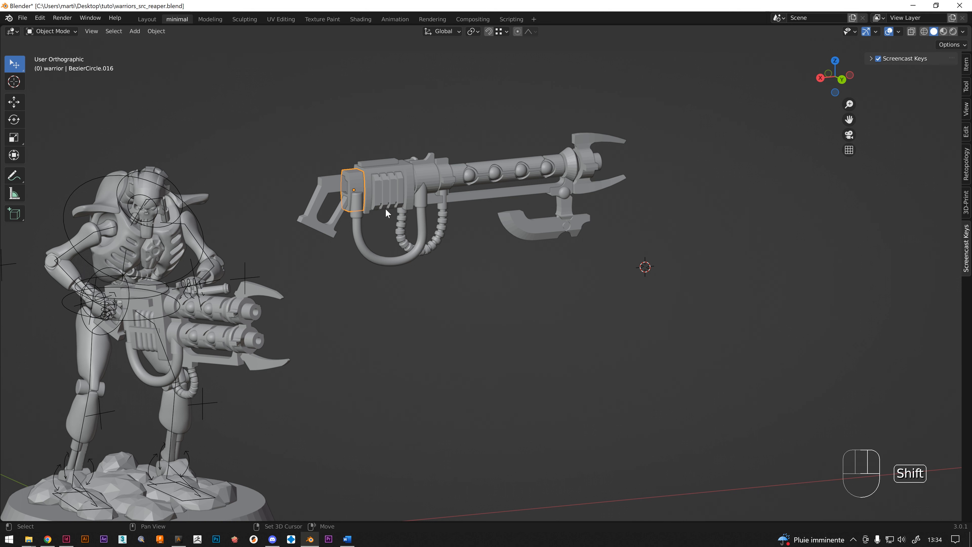
left_click(330, 195, "shift")
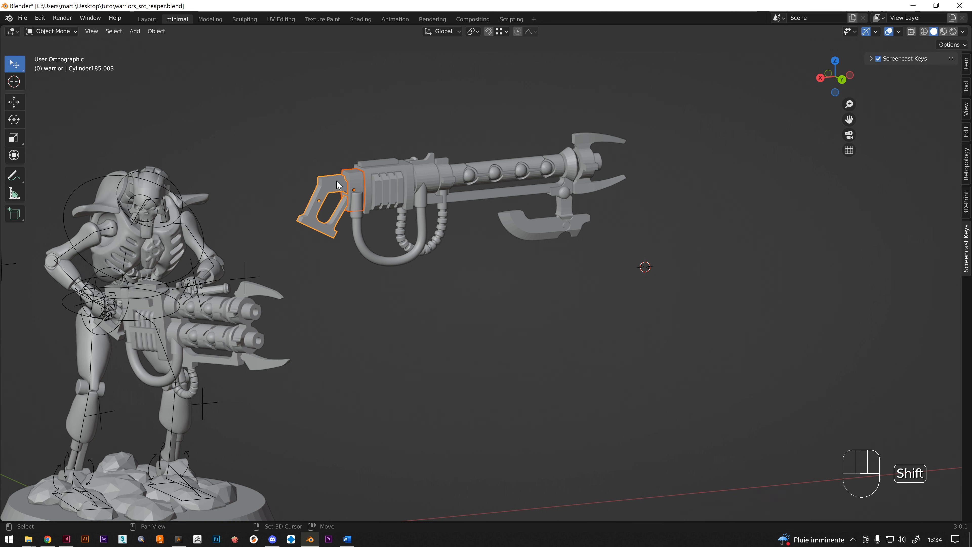
left_click(377, 176, "shift")
left_click(439, 177, "shift")
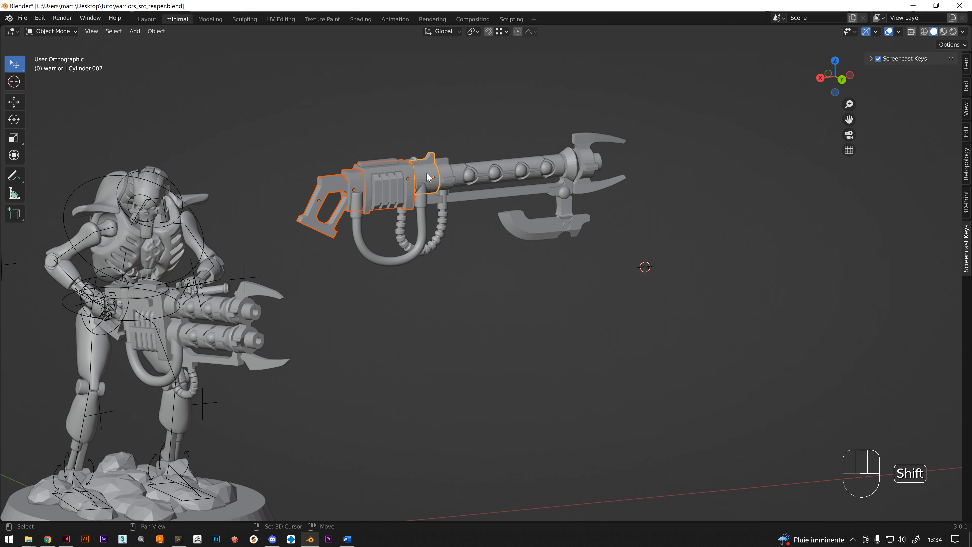
left_click(447, 177, "shift")
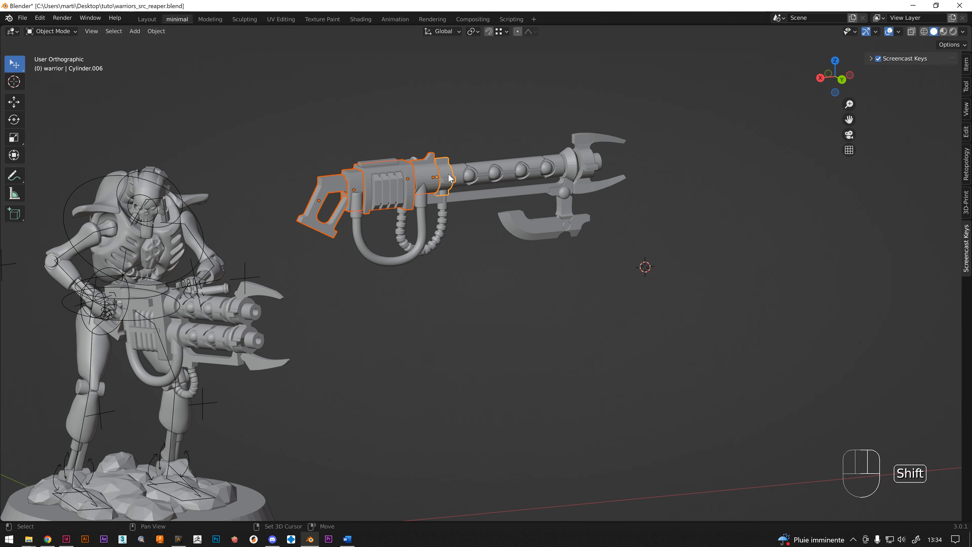
left_click(489, 172, "shift")
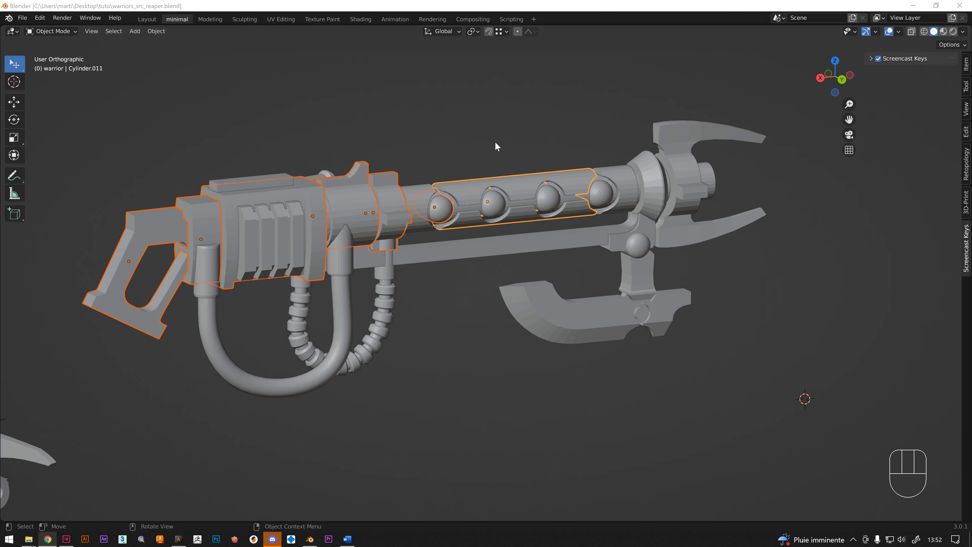
Remove the barrel casing with the round cutouts from the rifle selection
middle_click_drag(495, 141, 476, 152)
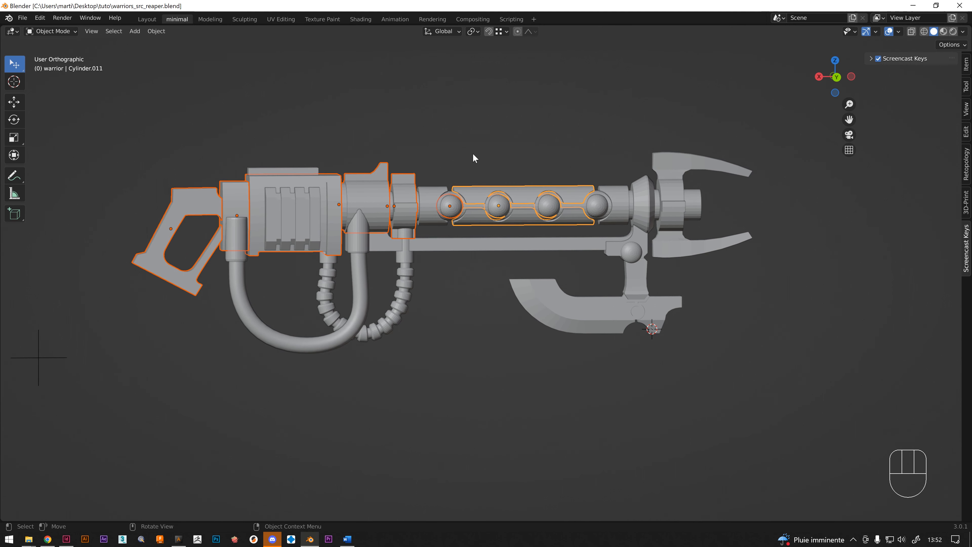
key("shift")
left_click(518, 186, "shift")
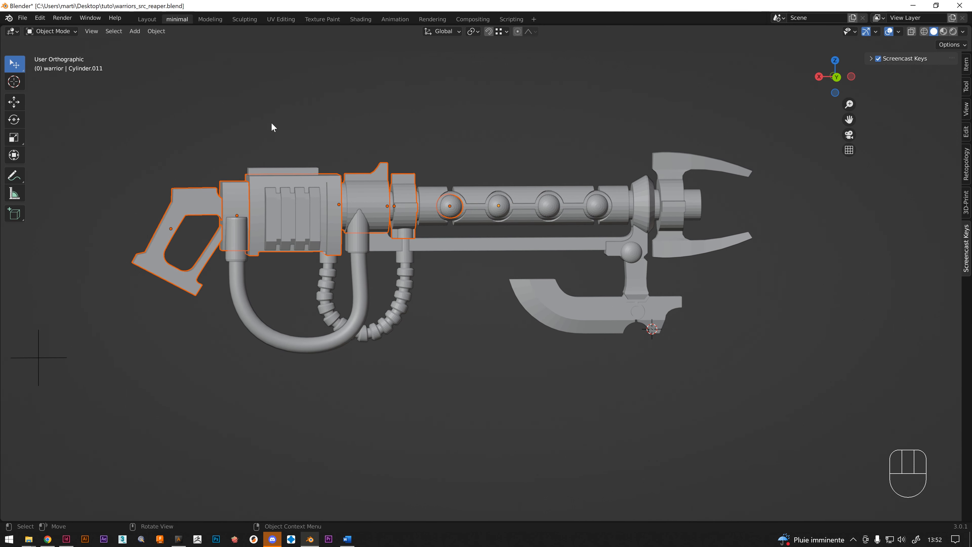
Make the grip and then the rear block the active object while keeping the other rifle parts selected
key("shift")
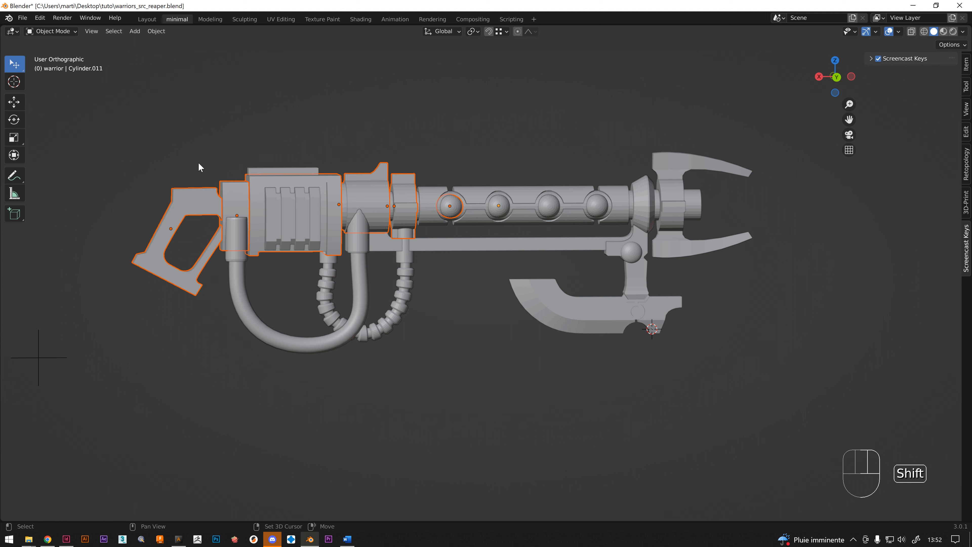
left_click(204, 200, "shift")
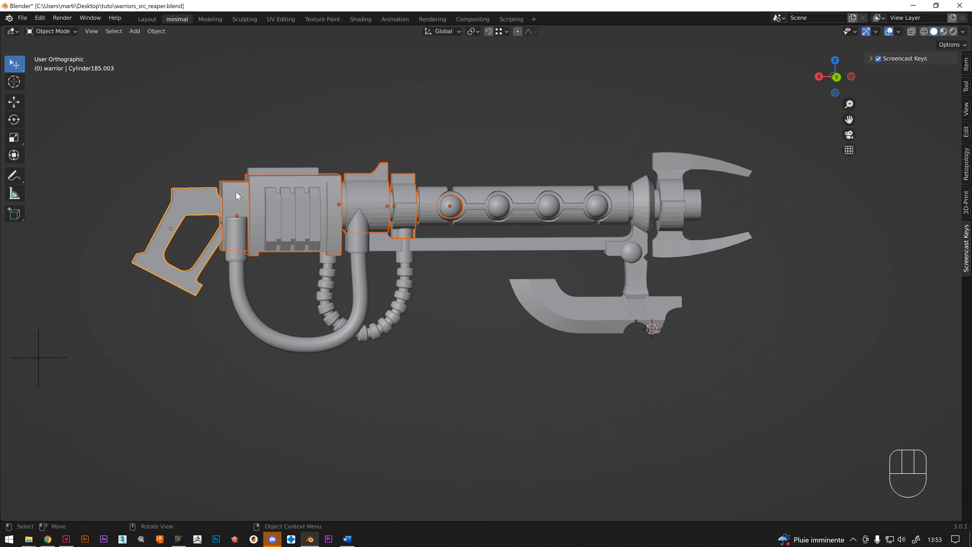
key("shift")
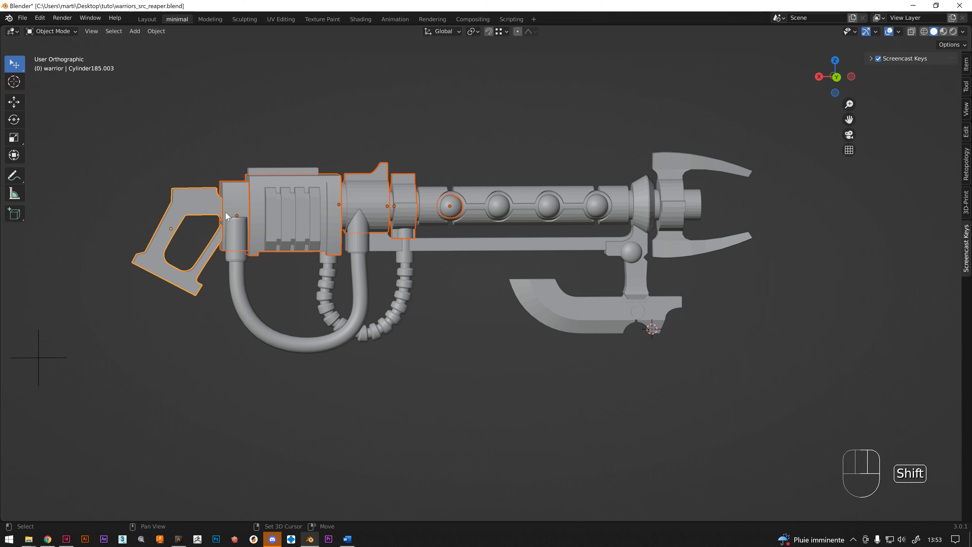
left_click(238, 190, "shift")
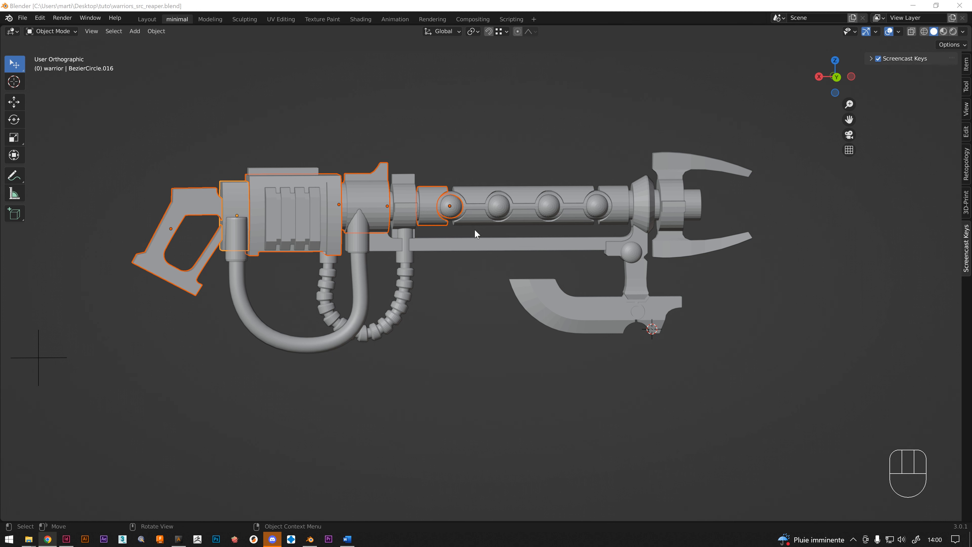
Add the barrel casing and end, muzzle claws, tip, collar, underslung blade, lower rail and front hose connector to the selection
middle_click_drag(503, 141, 507, 146)
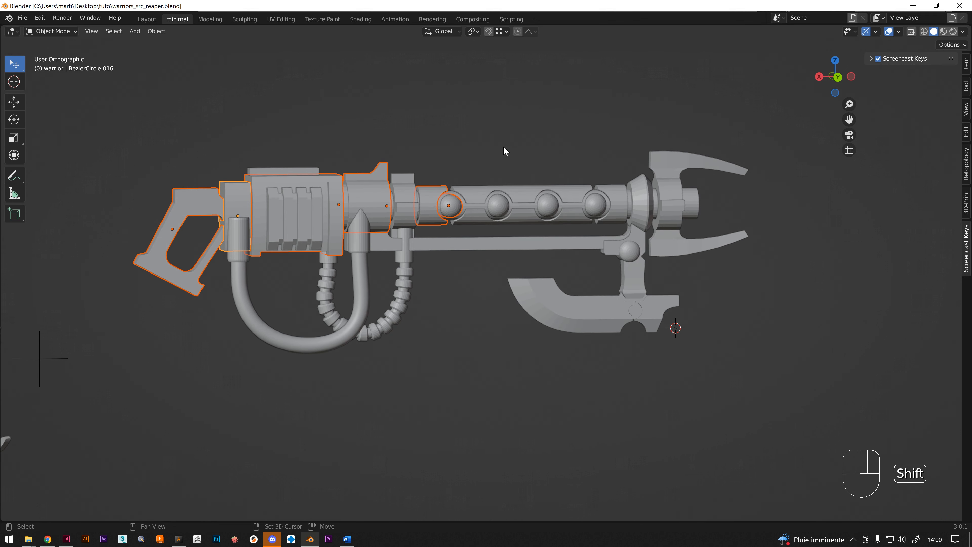
left_click(531, 197, "shift")
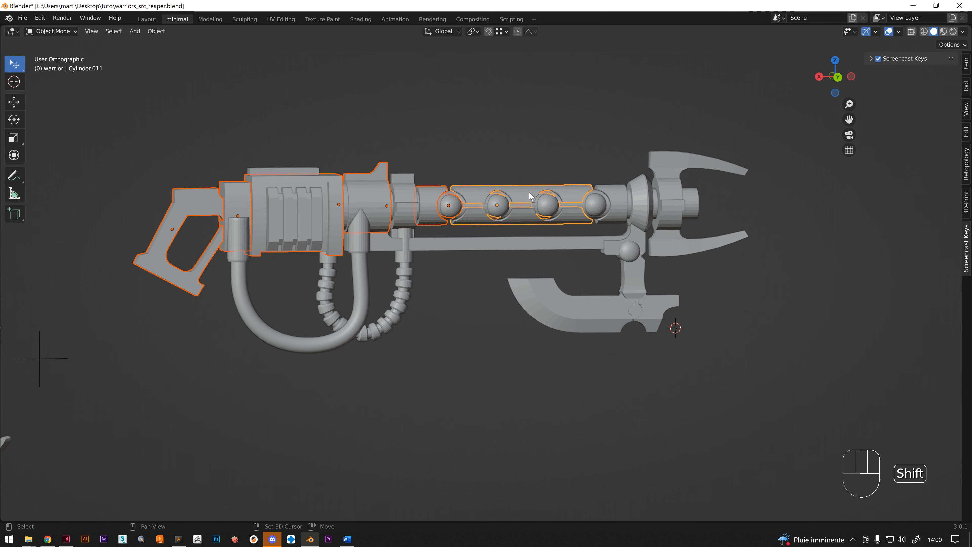
left_click(536, 191, "shift")
left_click(674, 176, "shift")
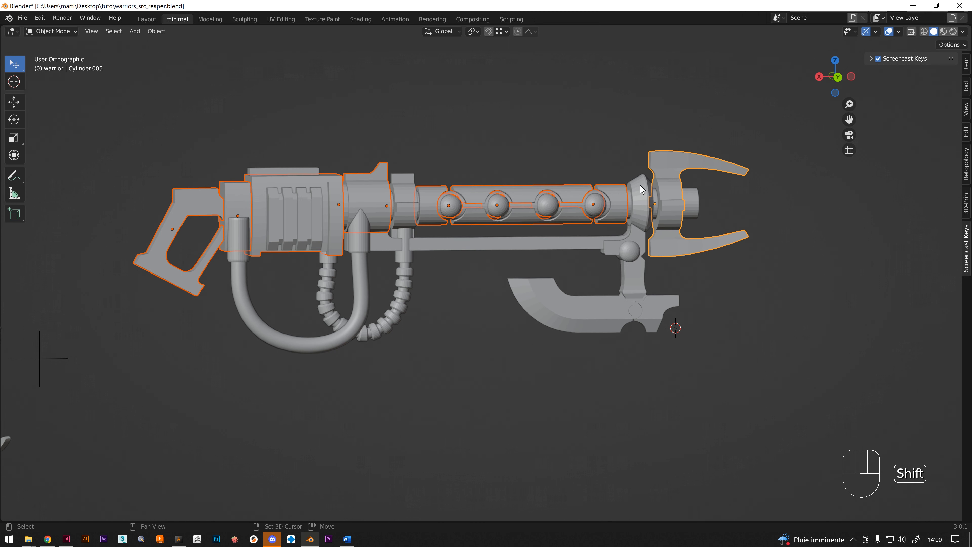
left_click(693, 203, "shift")
left_click(638, 224, "shift")
left_click(642, 239, "shift")
left_click(592, 247, "shift")
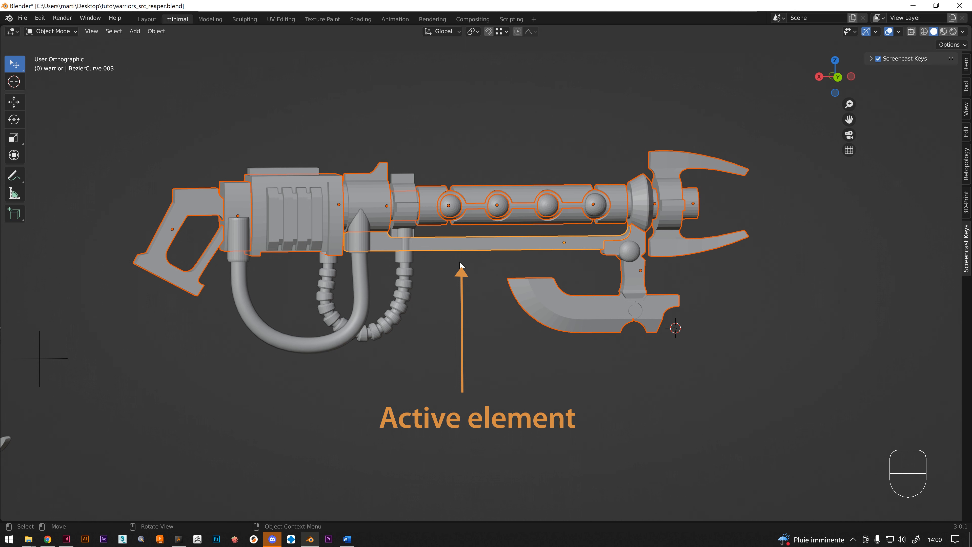
left_click(404, 255, "shift")
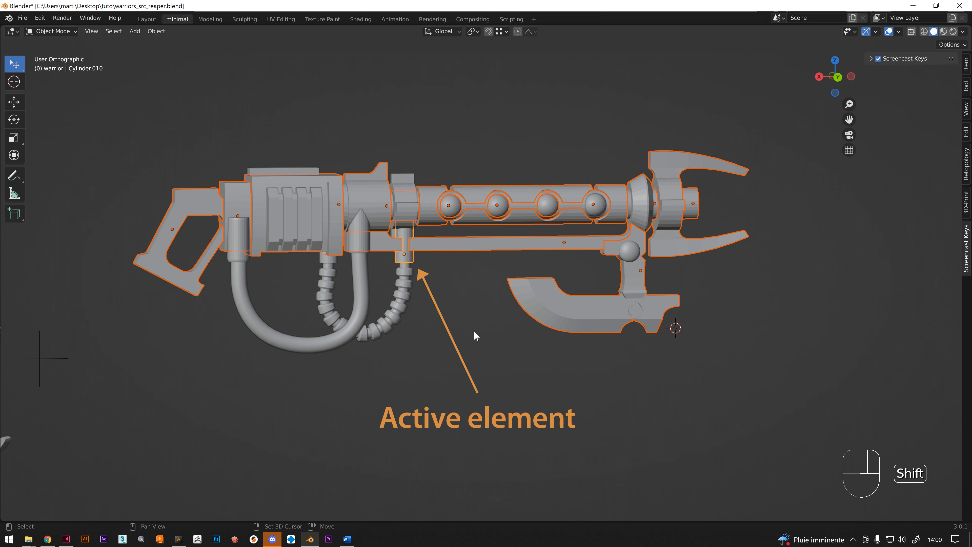
Switch the active object within the selection from the blade to the muzzle claws and back to the blade
left_click(543, 305, "shift")
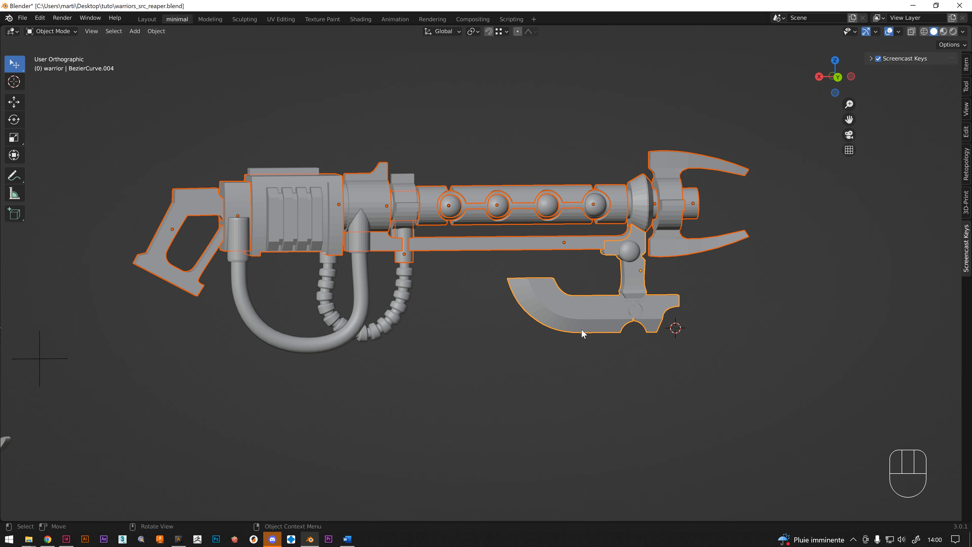
left_click(678, 238, "shift")
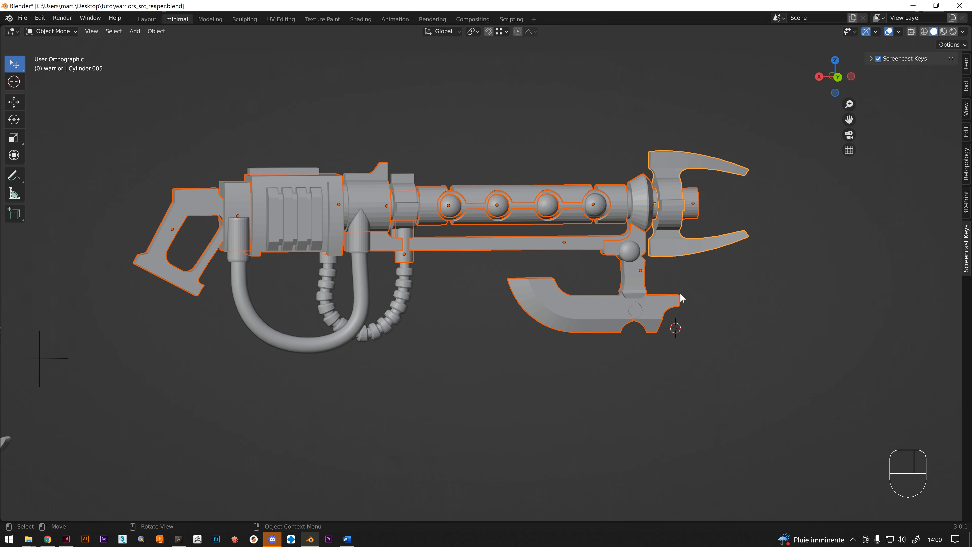
key("shift")
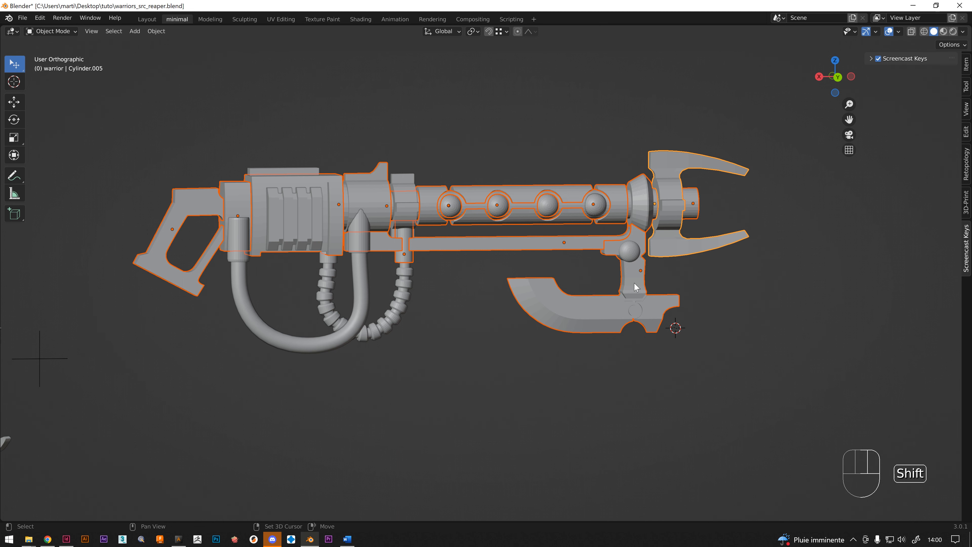
left_click(634, 284, "shift")
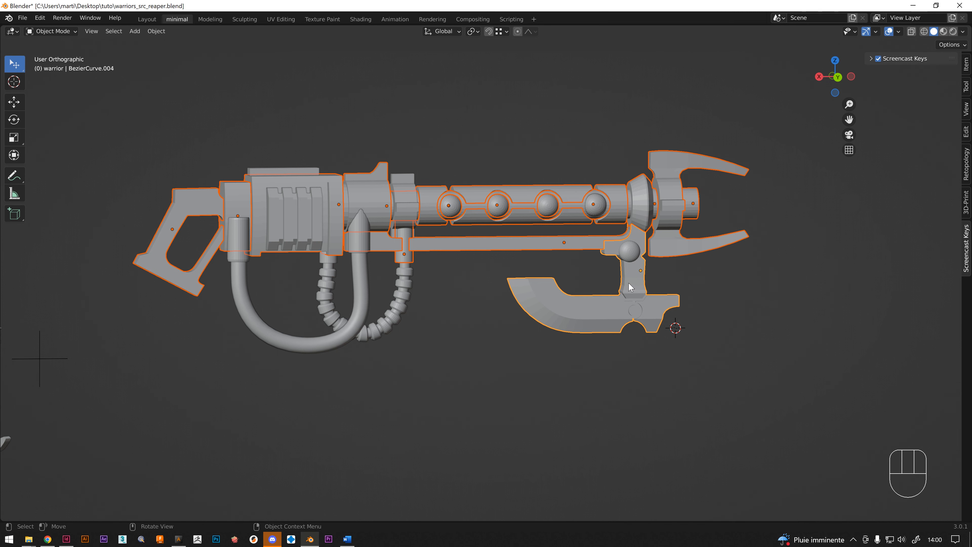
Remove the underslung blade and the lower rail from the rifle selection
left_click(634, 282, "shift")
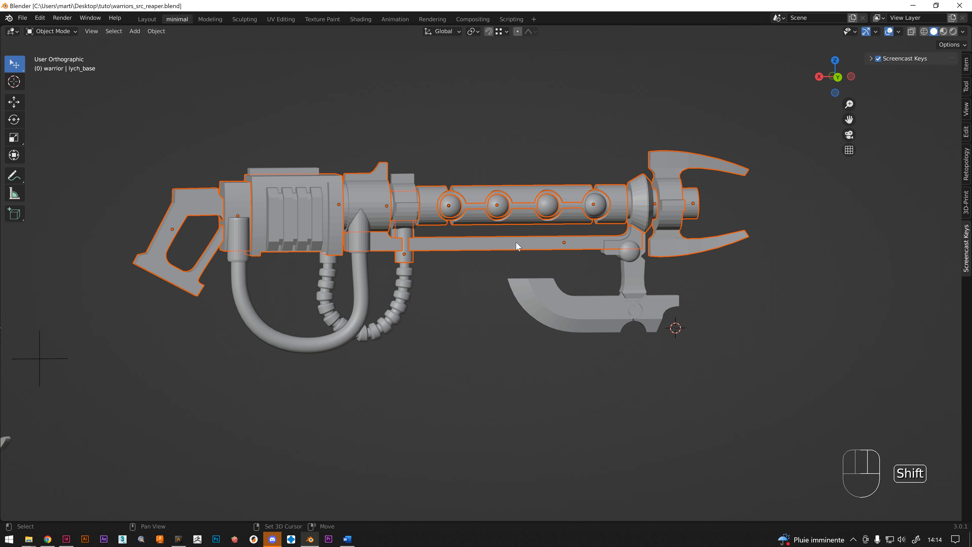
left_click(503, 247, "shift")
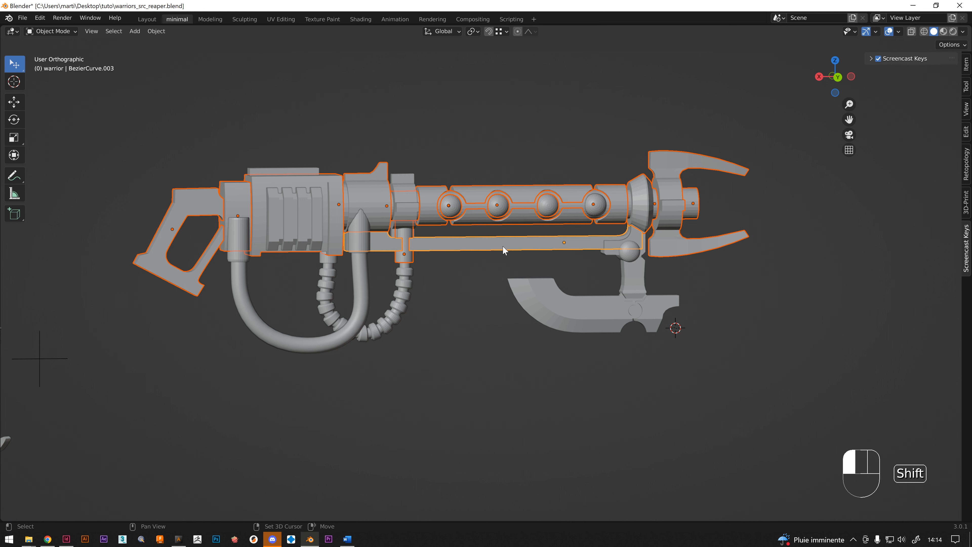
left_click(503, 247, "shift")
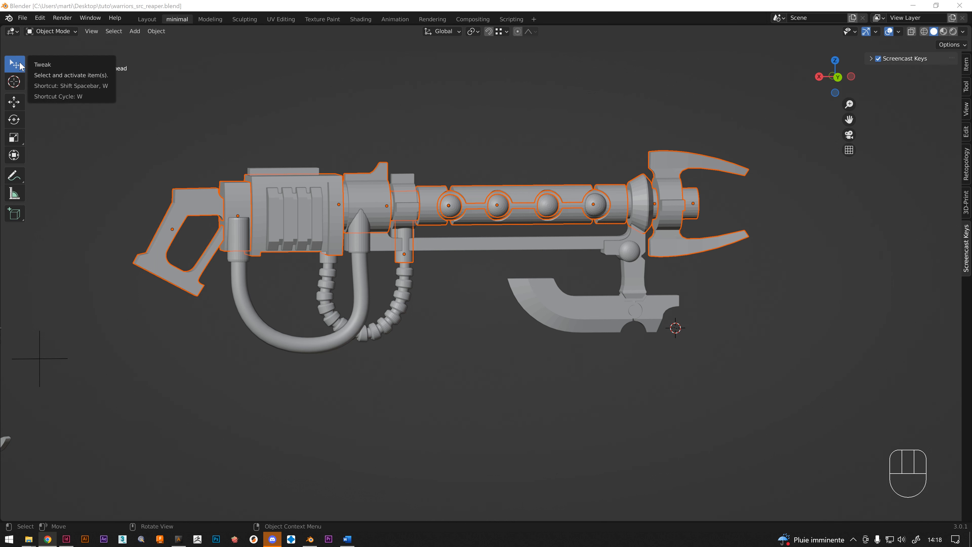
Switch the selection tool to Select Box and clear the current selection
mouse_move(21, 66)
left_mouse_down()
mouse_move(44, 89)
mouse_move(66, 79)
mouse_move(73, 88)
left_mouse_up()
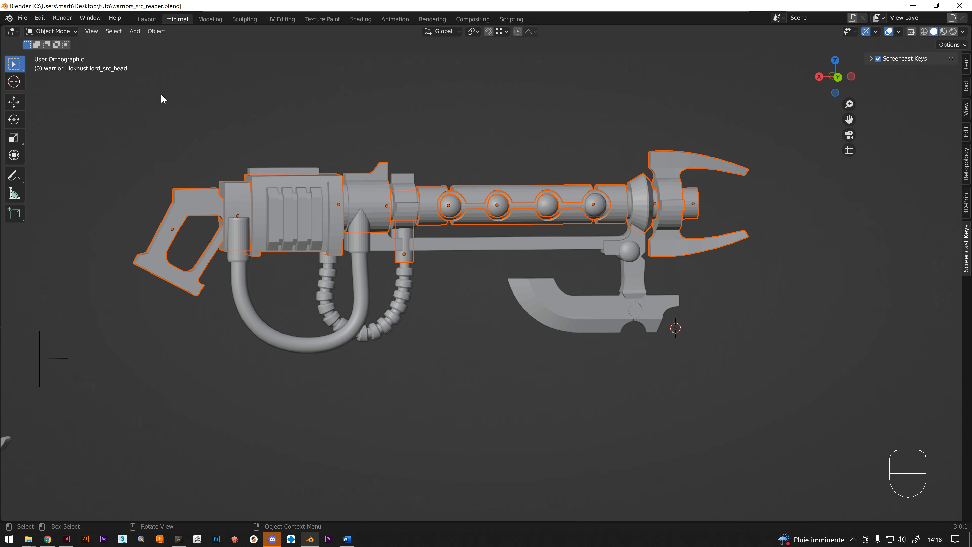
left_click(348, 114)
scroll(416, 122, "down", 3)
middle_click_drag(416, 121, 445, 173, "shift")
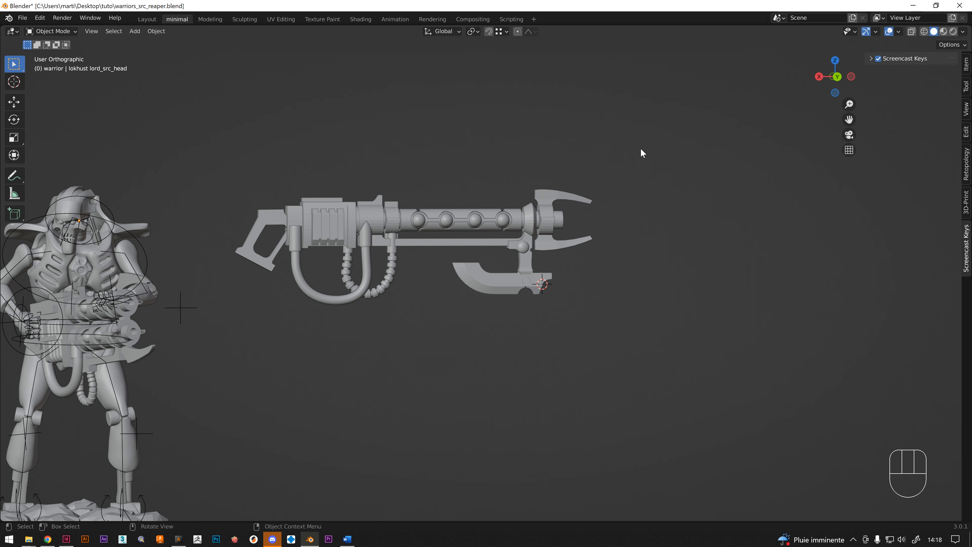
Box-select the front half of the rifle and add the ring, hoses and grip with further selection boxes
left_click_drag(709, 113, 414, 355)
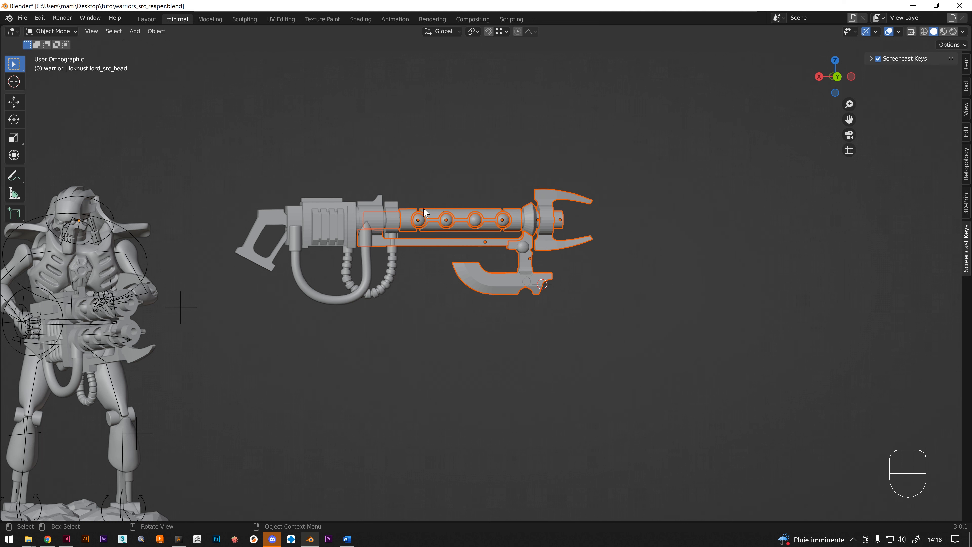
left_click_drag(452, 146, 394, 217, "shift")
left_click_drag(414, 317, 306, 272, "shift")
left_click_drag(228, 180, 279, 293, "shift")
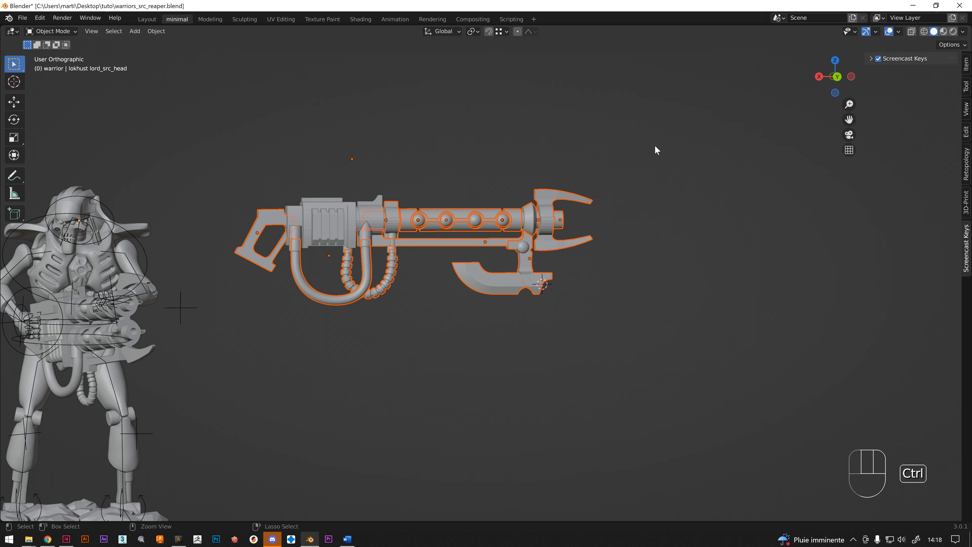
Subtract the muzzle claws and tip, the grip with the smooth hose, and the blade with the lower rail using deselection boxes
left_click_drag(653, 145, 543, 258, "ctrl")
left_click_drag(213, 173, 315, 312, "ctrl")
left_click_drag(612, 318, 497, 240, "ctrl")
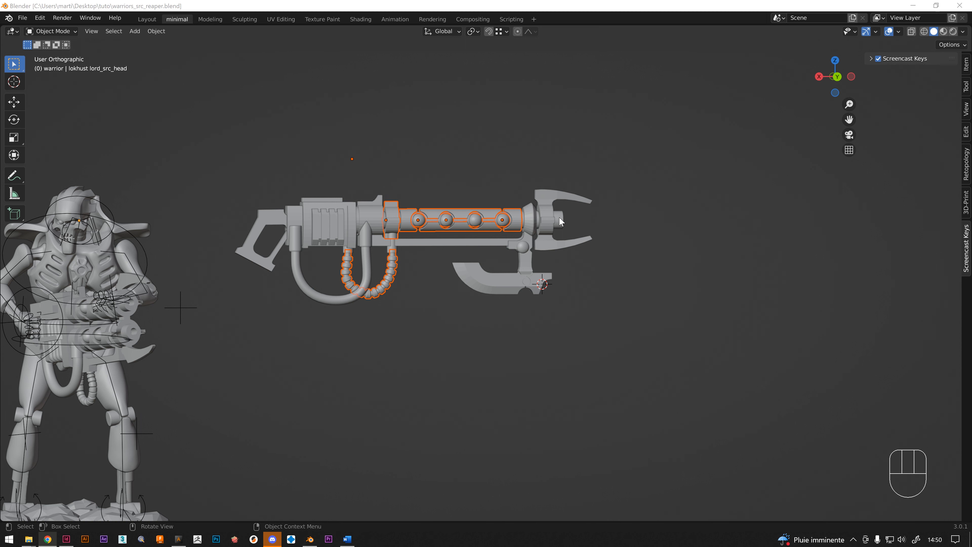
Add the muzzle claws, tip, collar, lower rail and underslung blade back to the selection
left_click(546, 198, "shift")
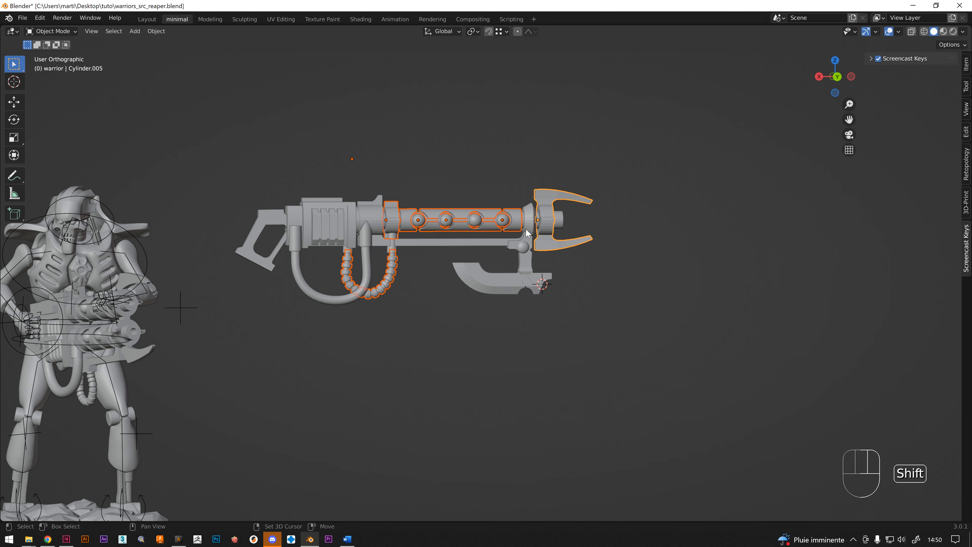
left_click(532, 224, "shift")
left_click(491, 242, "shift")
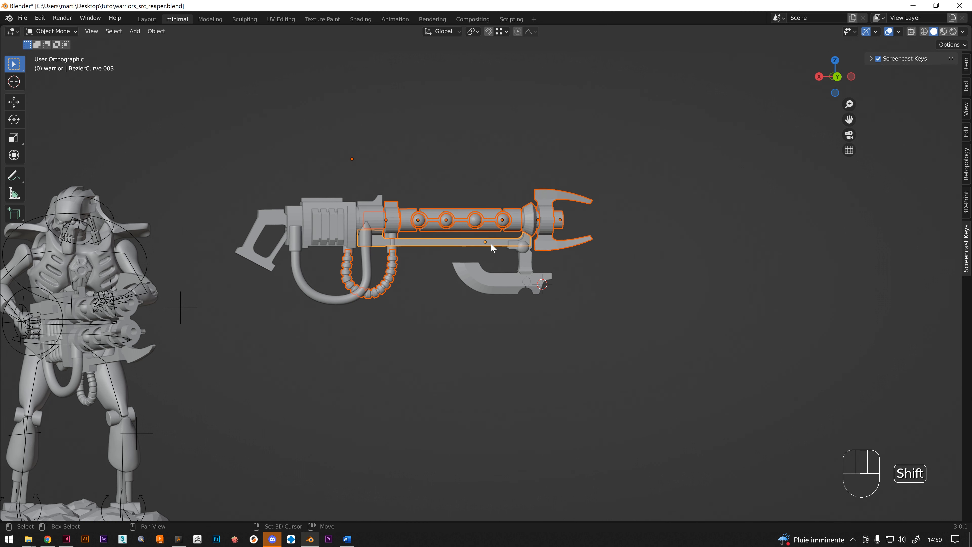
left_click(475, 269, "shift")
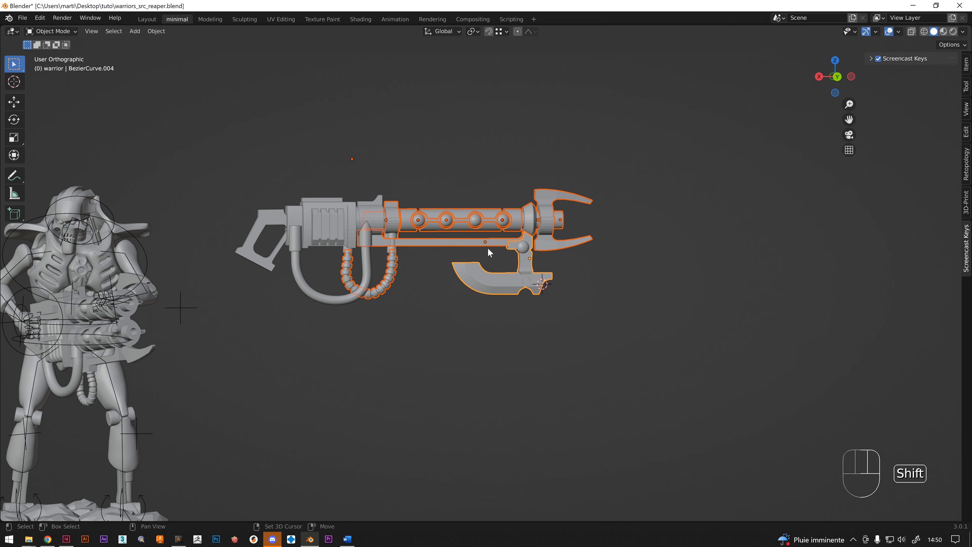
Add the raised collar behind the barrel to the selection, make the muzzle claws the active object, and deselect the claws
left_click(381, 203, "shift")
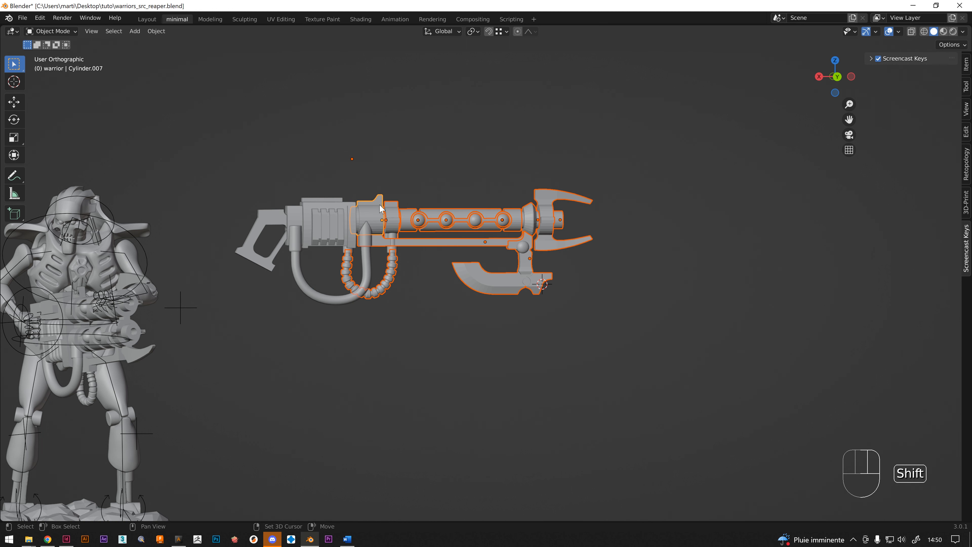
left_click(550, 199, "shift")
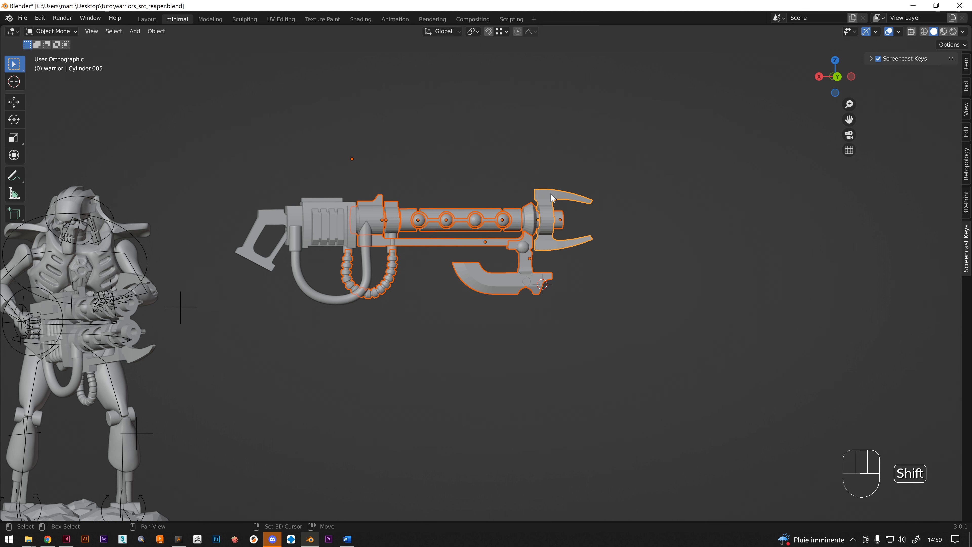
left_click(557, 199, "shift")
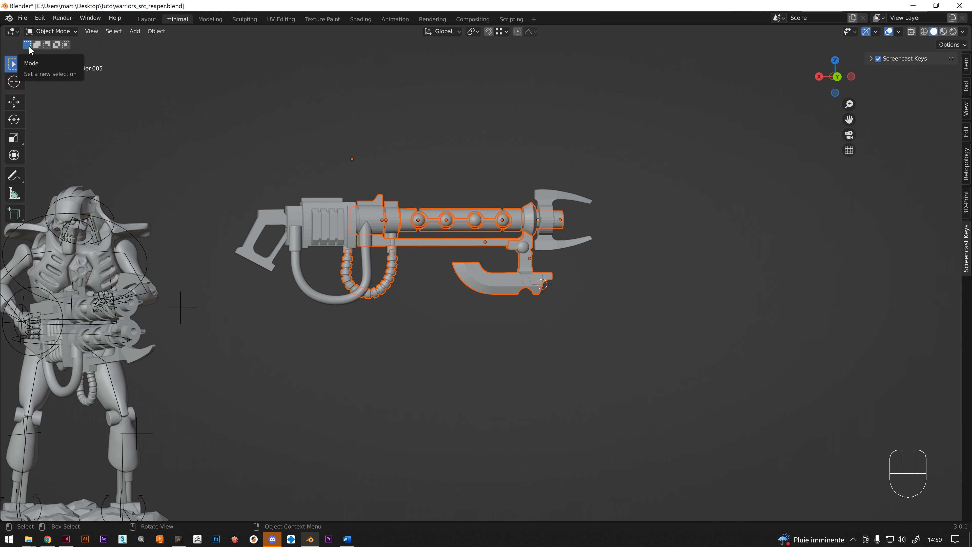
Replace the selection repeatedly with new boxes around the muzzle end, the stock end, the muzzle end again and the upper barrel
left_click_drag(652, 167, 509, 304)
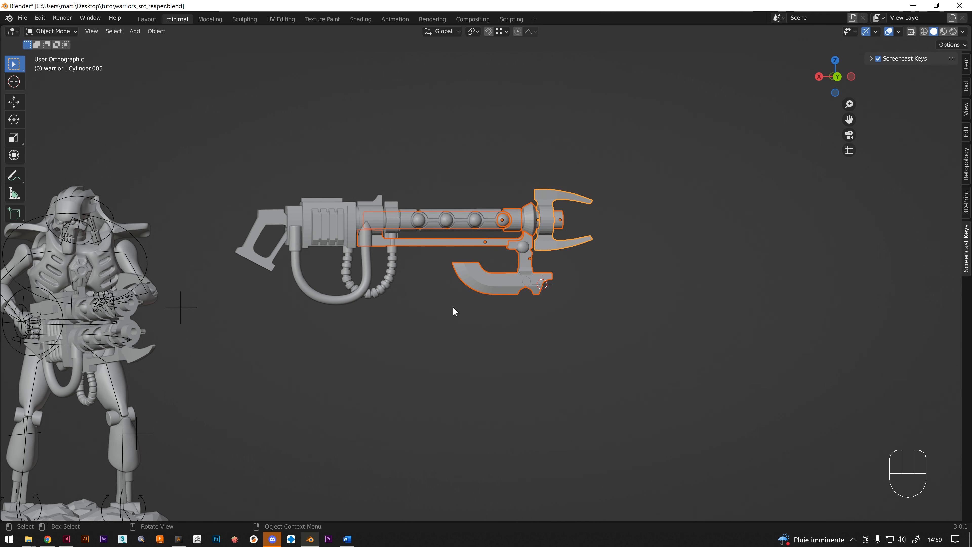
left_click_drag(223, 150, 343, 316)
left_click_drag(612, 138, 505, 310)
left_click_drag(424, 155, 450, 226)
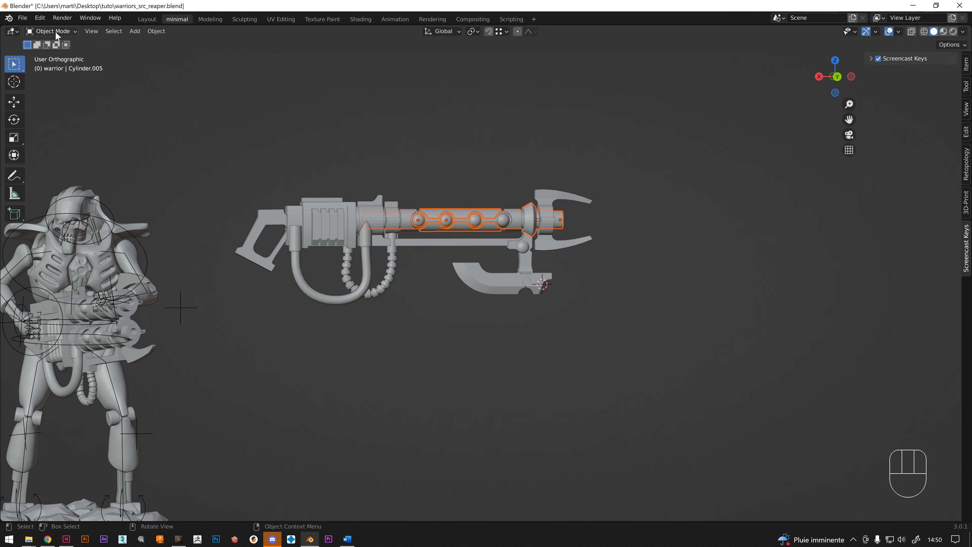
Set Select Box to extend mode and add the rifle's rear half, the ribbed hose area and the muzzle claws
left_click(36, 46)
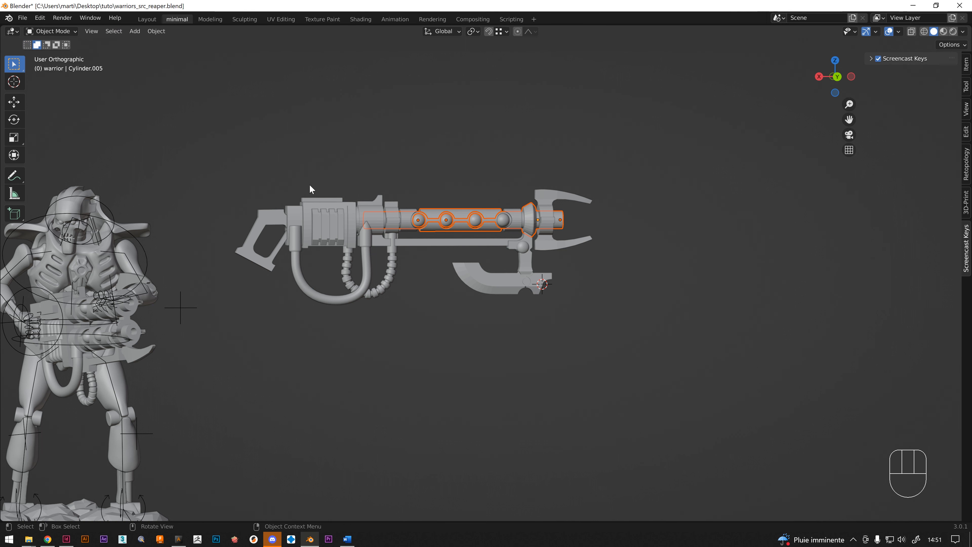
left_click_drag(246, 152, 338, 313)
left_click_drag(410, 283, 384, 244)
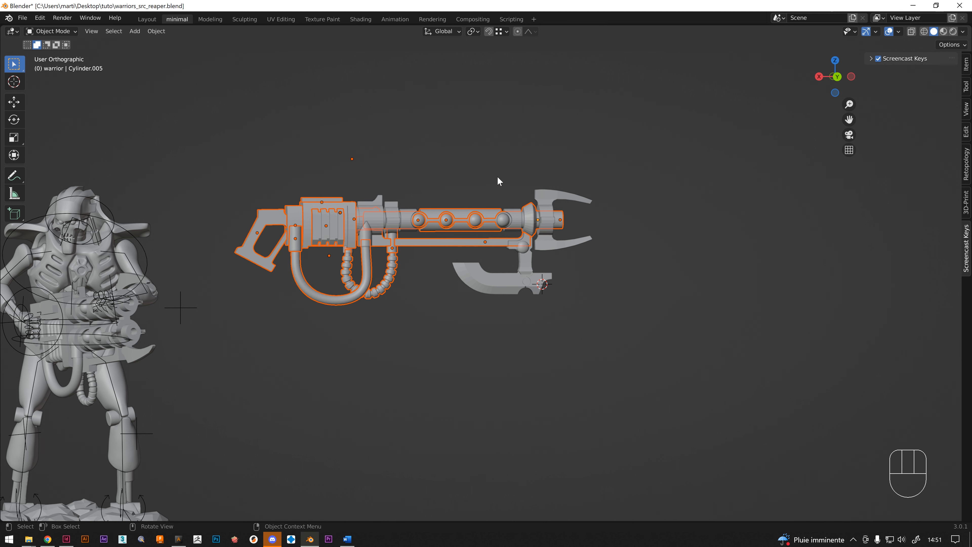
left_click_drag(557, 190, 581, 208)
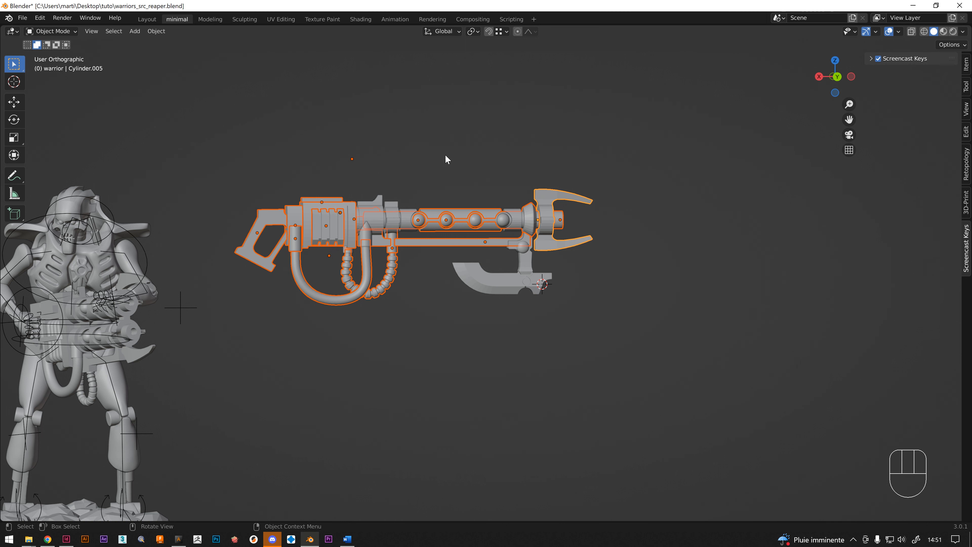
Set Select Box to subtract mode and remove the muzzle end, the grip and both hoses from the selection
left_click(47, 45)
left_click_drag(647, 179, 544, 264)
left_click_drag(233, 172, 285, 282)
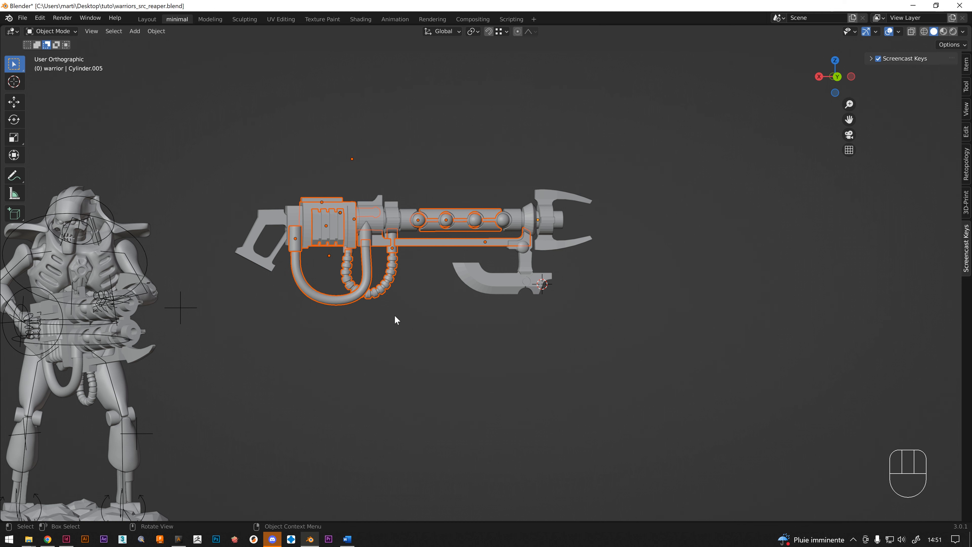
left_click_drag(395, 316, 303, 282)
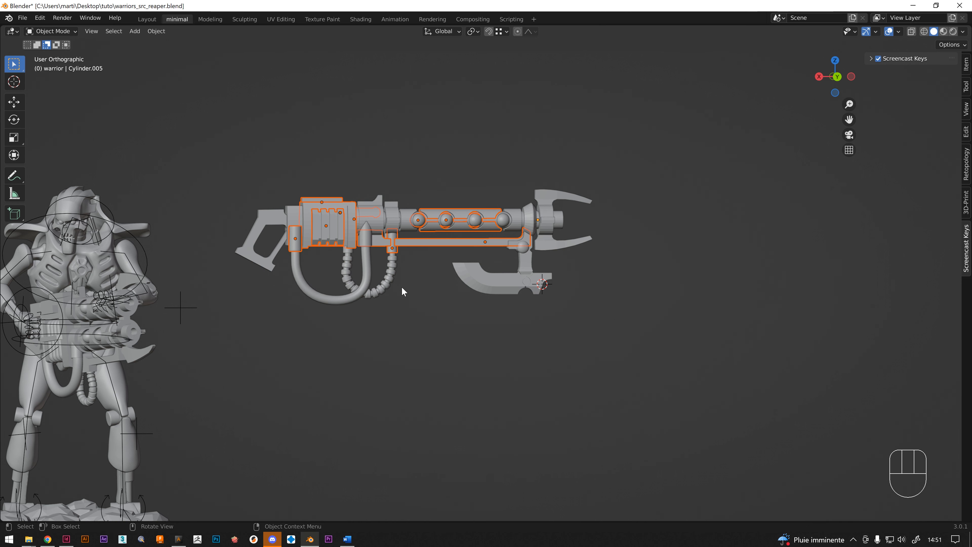
Invert the selection across the whole rifle with a box, and intersect it with a box around the front half
left_click(56, 45)
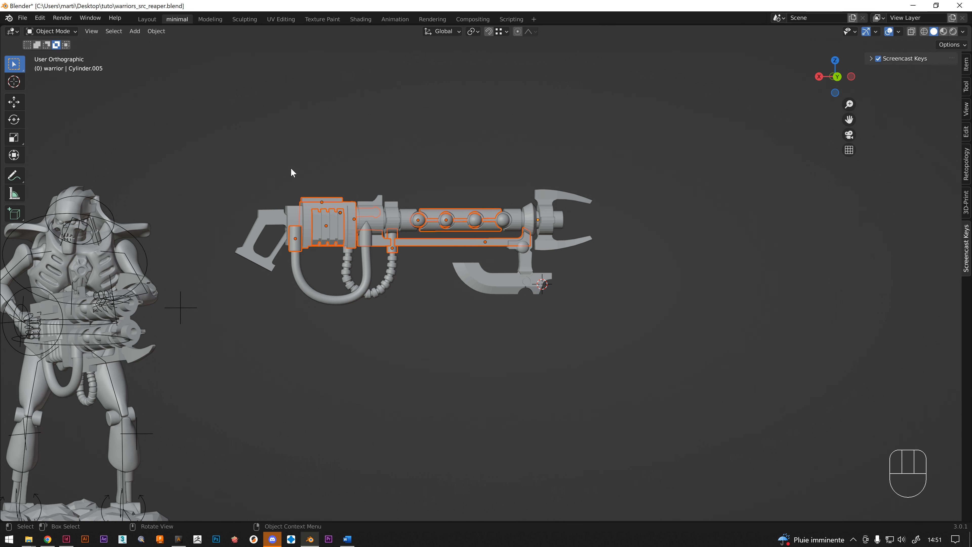
left_click_drag(224, 111, 606, 322)
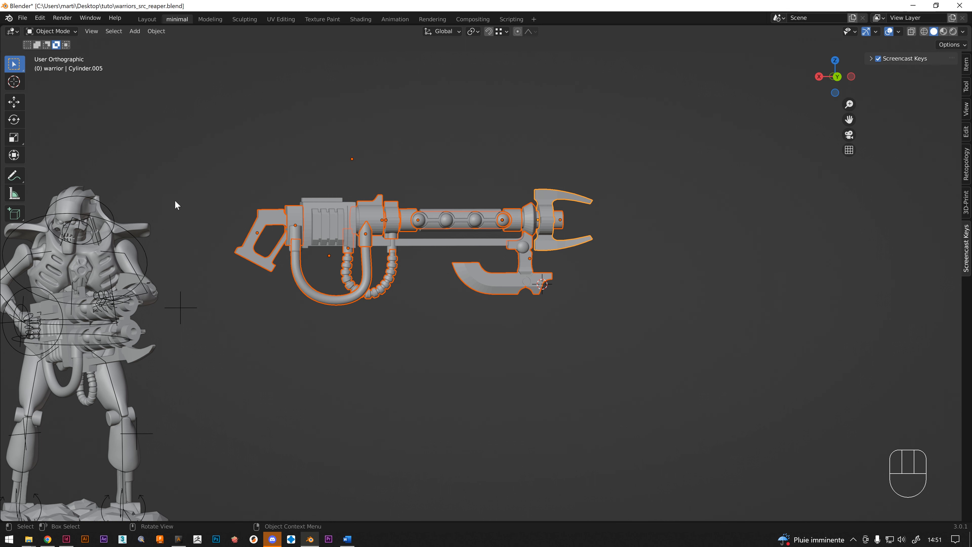
left_click(66, 45)
left_click_drag(635, 169, 440, 322)
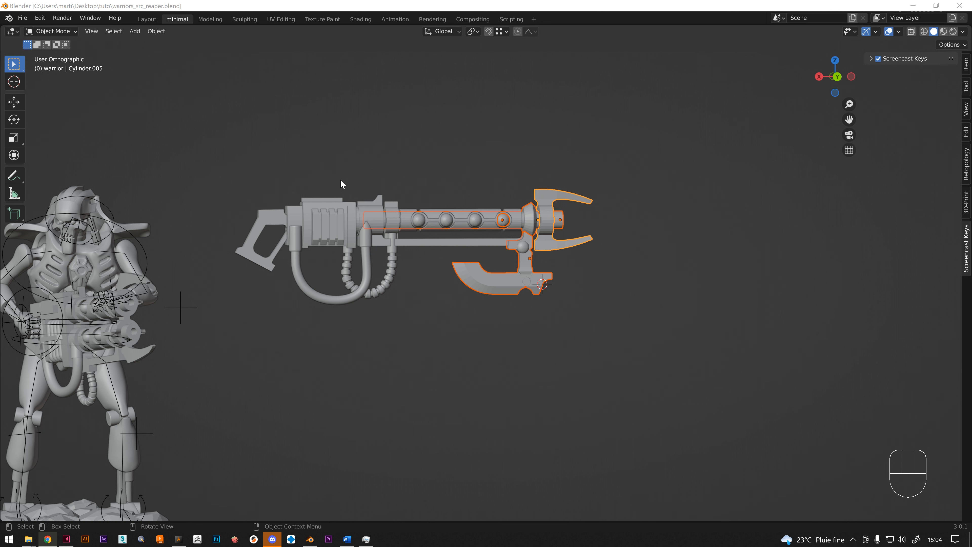
Extend the selection with a box over the receiver and hoses, and subtract the front half with another box
left_click_drag(311, 165, 365, 303, "shift")
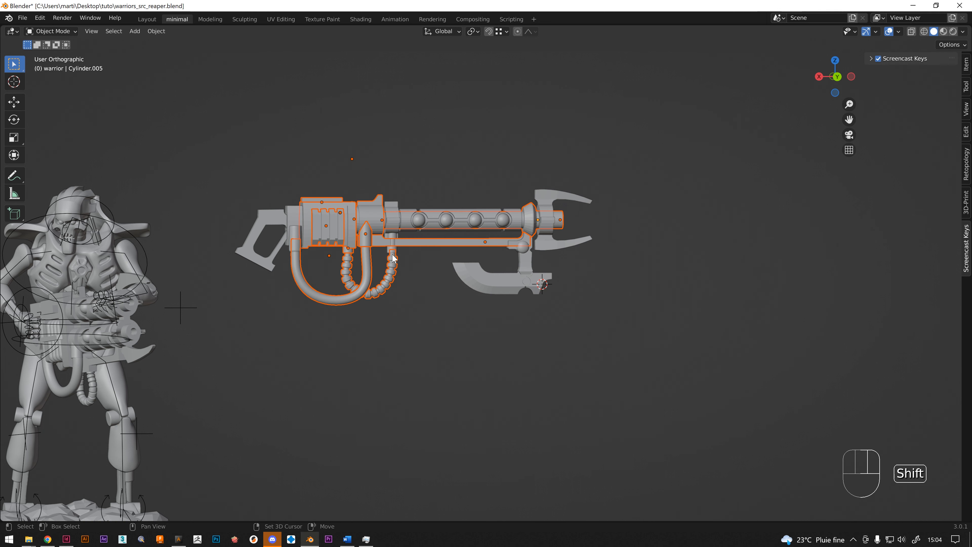
left_click_drag(602, 172, 458, 310, "ctrl")
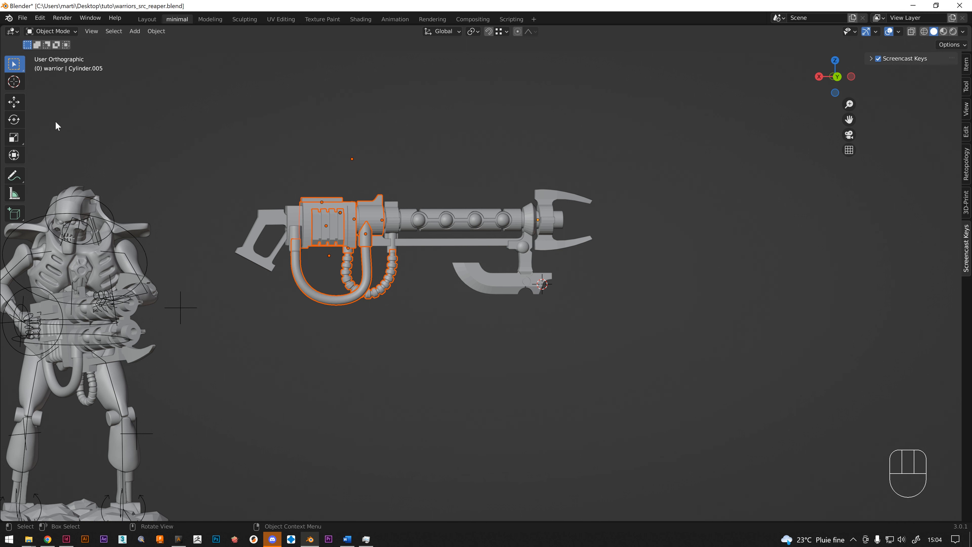
Switch to Select Circle and sweep the circle across the barrel, receiver and grip, then over the hoses
left_click_drag(15, 66, 69, 108)
mouse_move(482, 204)
left_mouse_down()
mouse_move(462, 217)
mouse_move(498, 220)
mouse_move(301, 208)
mouse_move(260, 254)
mouse_move(320, 312)
left_mouse_up()
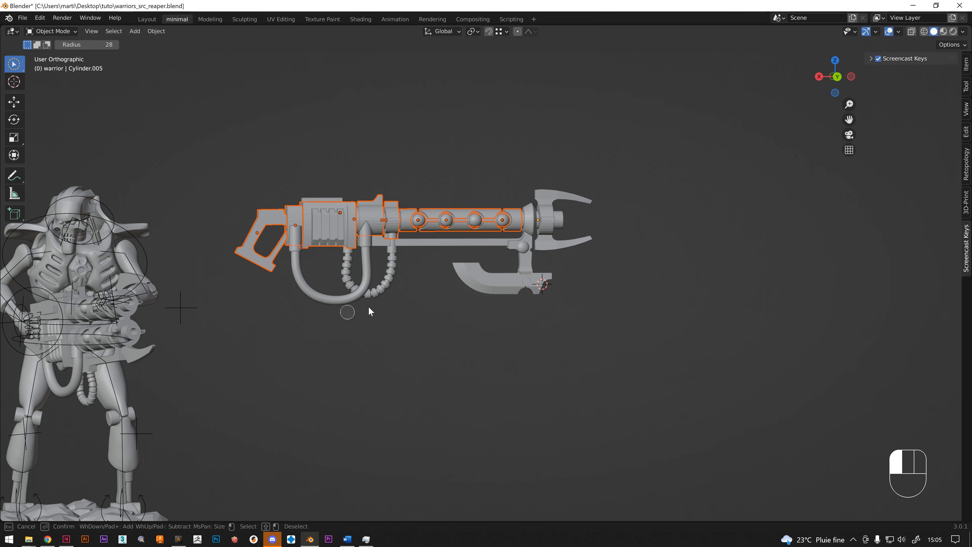
left_click_drag(377, 281, 342, 270)
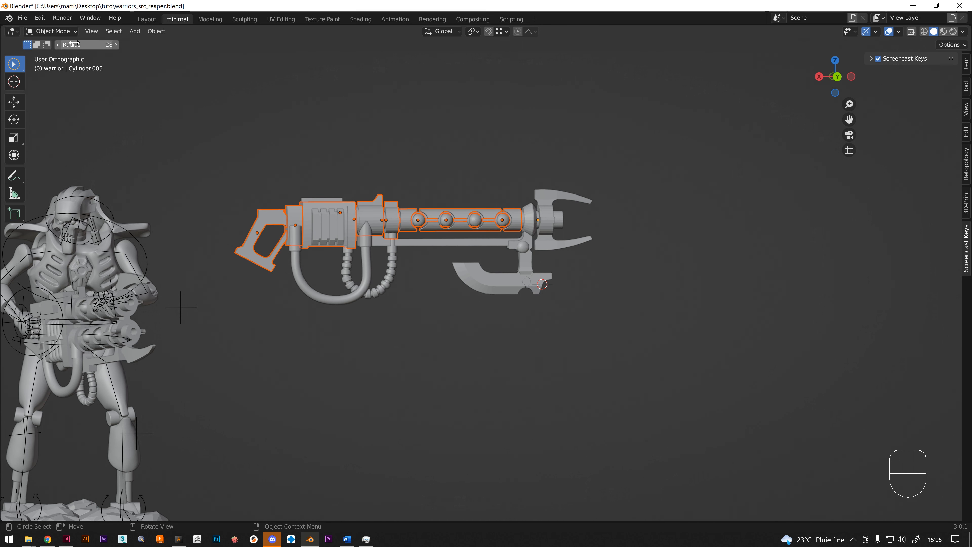
Set the circle radius to 126, sweep it from the muzzle claws across the barrel, and try circle-selecting the blade's lower edge
left_click_drag(74, 44, 82, 43)
mouse_move(588, 183)
left_mouse_down()
mouse_move(515, 288)
mouse_move(482, 227)
mouse_move(434, 195)
mouse_move(299, 185)
mouse_move(263, 211)
mouse_move(297, 299)
mouse_move(387, 306)
mouse_move(404, 286)
mouse_move(429, 299)
left_mouse_up()
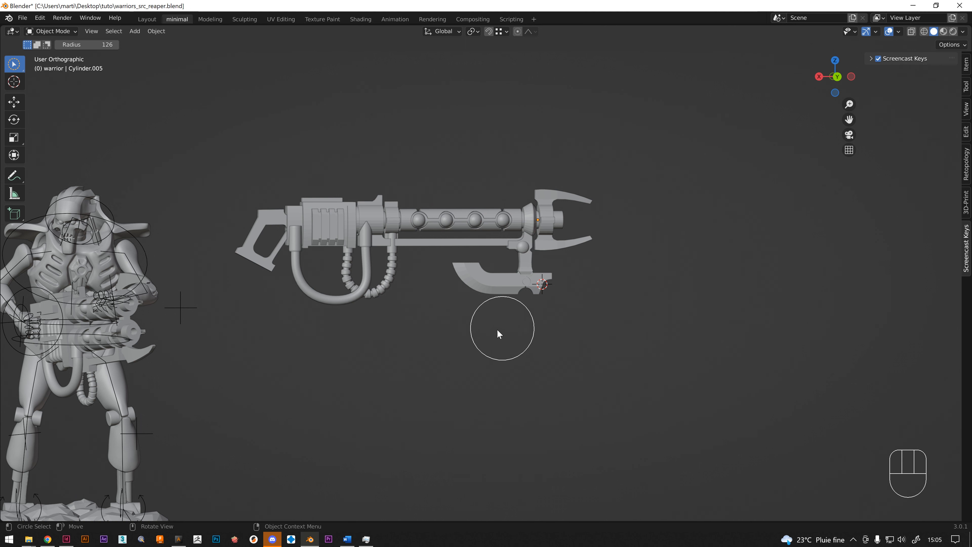
mouse_move(486, 318)
left_mouse_down()
mouse_move(481, 305)
mouse_move(465, 309)
mouse_move(477, 292)
mouse_move(482, 304)
left_mouse_up()
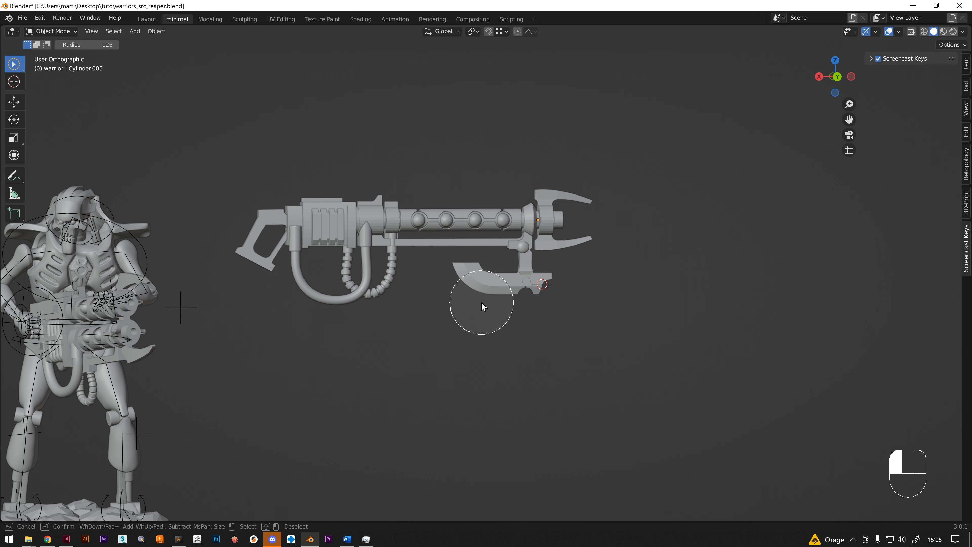
left_click_drag(482, 306, 484, 306)
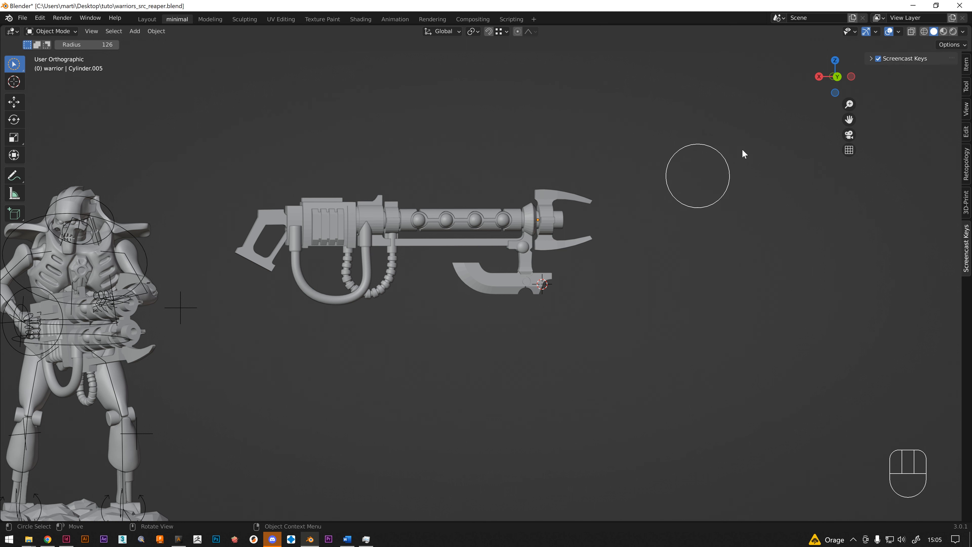
Turn on the Origins (All) viewport overlay and circle-select the underslung blade and its mount by passing over their origins
left_click(898, 31)
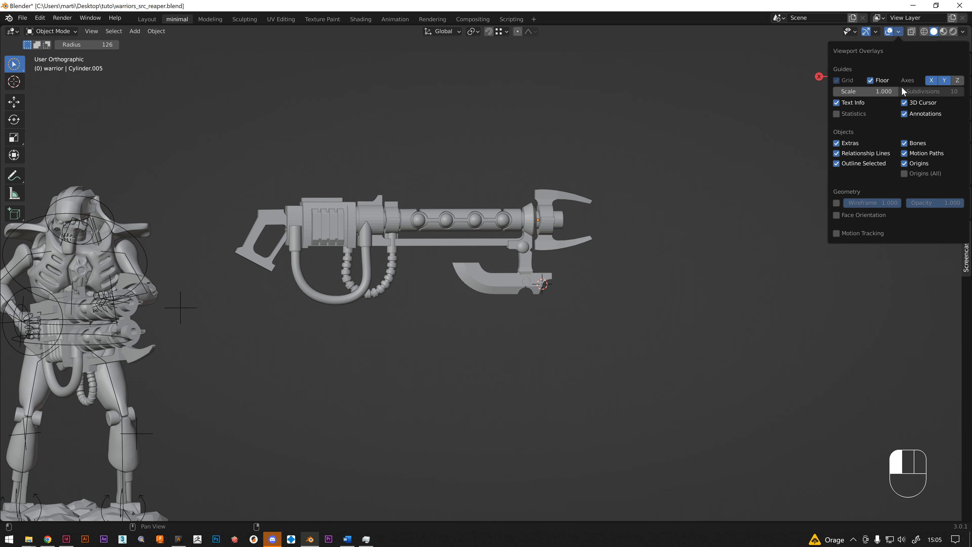
left_click(905, 173)
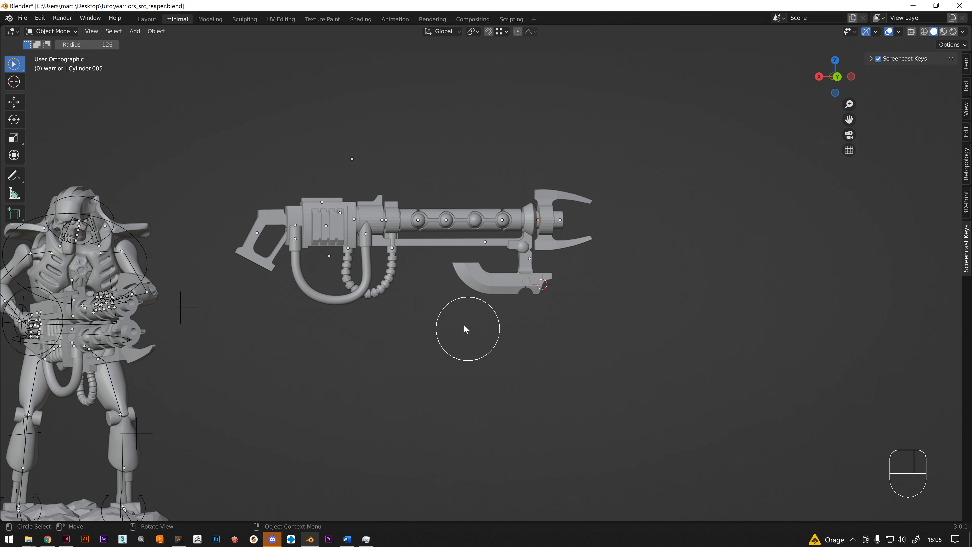
mouse_move(473, 303)
left_mouse_down()
mouse_move(457, 288)
mouse_move(525, 302)
mouse_move(528, 291)
left_mouse_up()
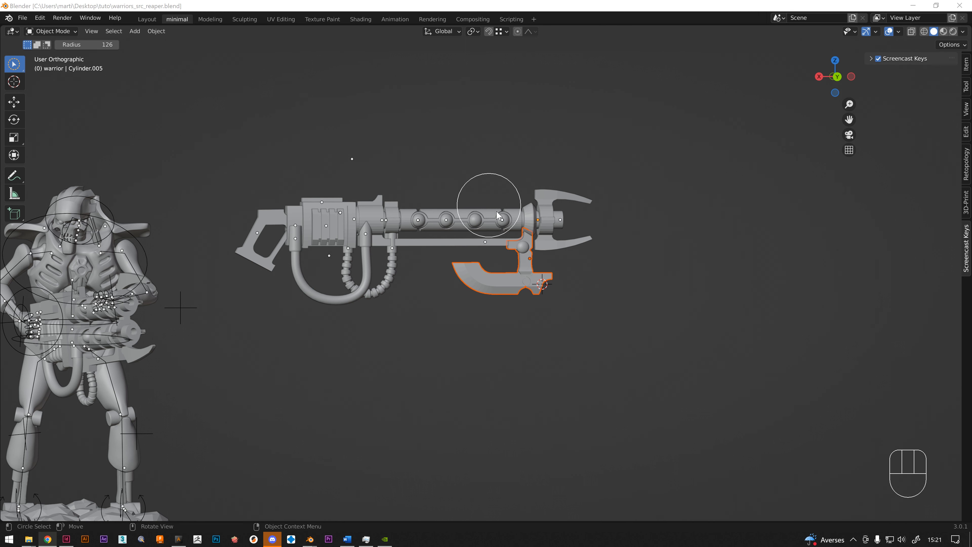
Switch to Select Lasso and lasso the muzzle end and the rear of the blade, clearing the selection after each
left_click_drag(15, 67, 69, 128)
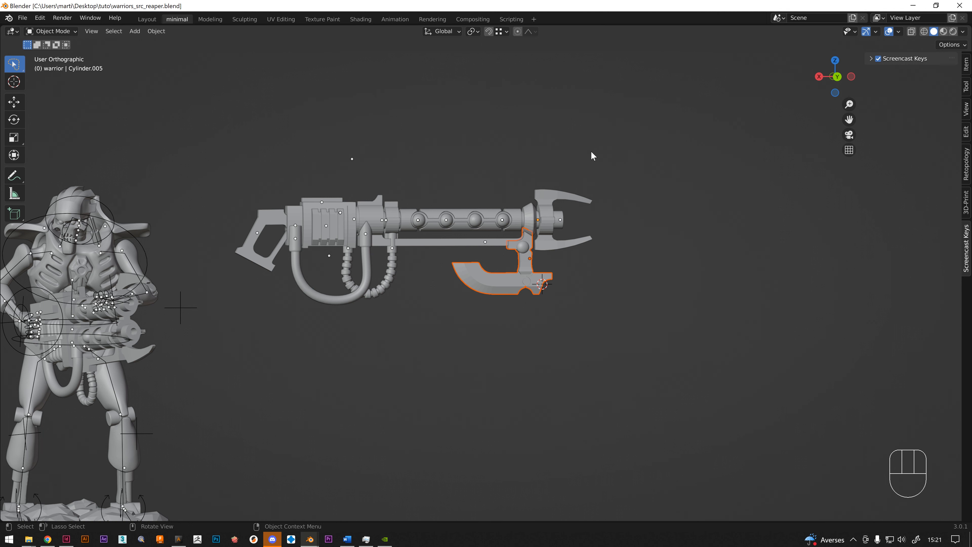
mouse_move(591, 151)
left_mouse_down()
mouse_move(528, 165)
mouse_move(511, 235)
mouse_move(454, 263)
mouse_move(429, 305)
mouse_move(473, 332)
mouse_move(563, 317)
mouse_move(597, 288)
mouse_move(619, 237)
mouse_move(619, 179)
mouse_move(608, 178)
left_mouse_up()
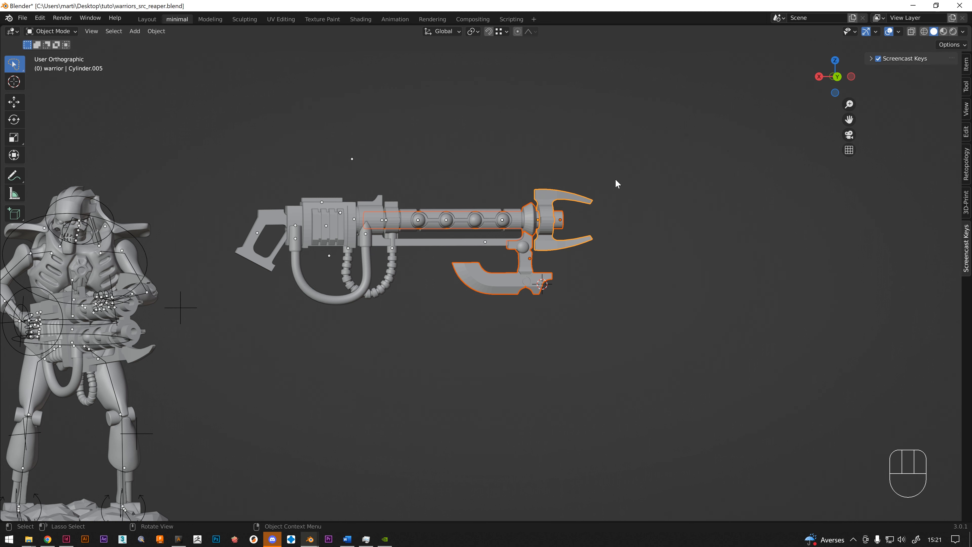
left_click(627, 184)
mouse_move(584, 266)
left_mouse_down()
mouse_move(515, 256)
mouse_move(456, 284)
mouse_move(517, 324)
left_mouse_up()
mouse_move(574, 291)
left_mouse_down()
mouse_move(573, 265)
mouse_move(470, 261)
mouse_move(492, 328)
mouse_move(580, 286)
mouse_move(560, 269)
left_mouse_up()
left_click(560, 268)
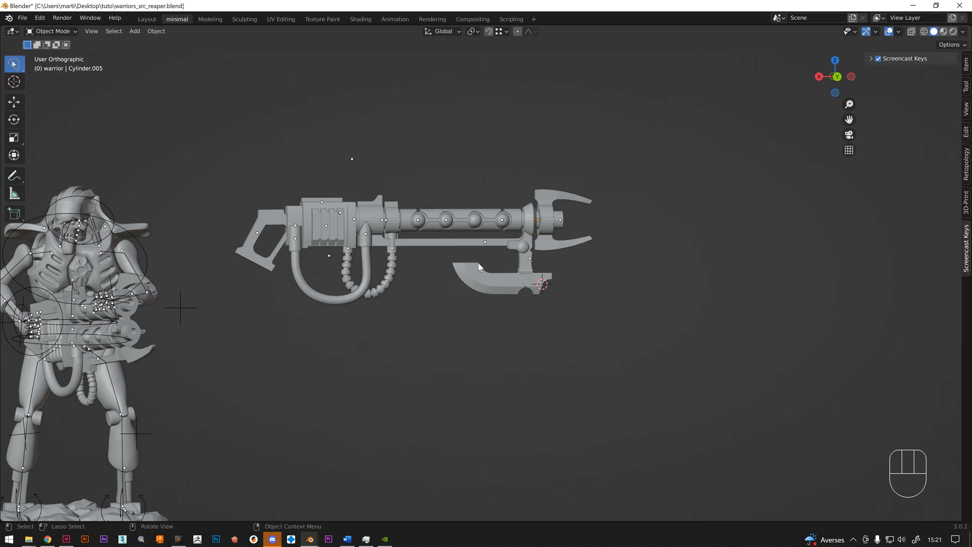
Select all objects in the scene and clear the selection, twice
left_click(115, 31)
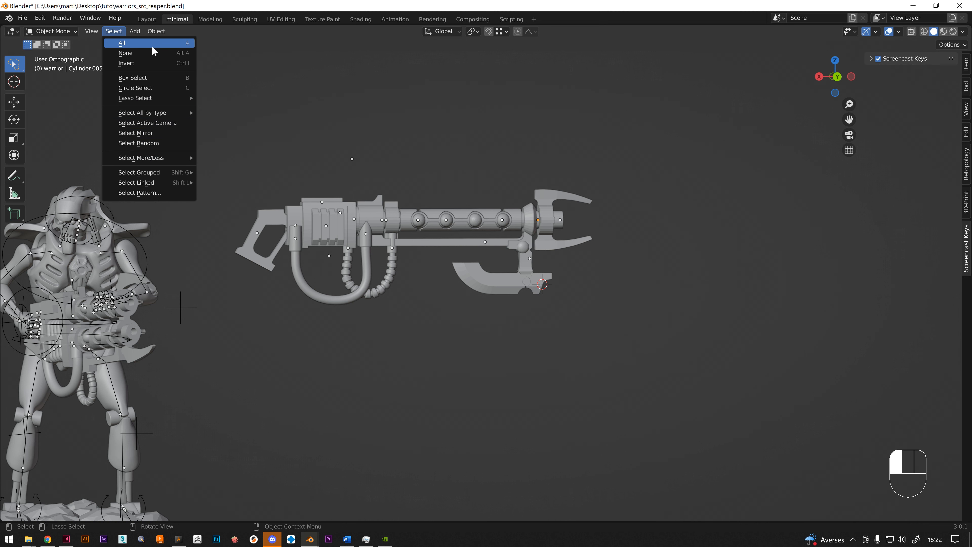
left_click(135, 44)
left_click(267, 81)
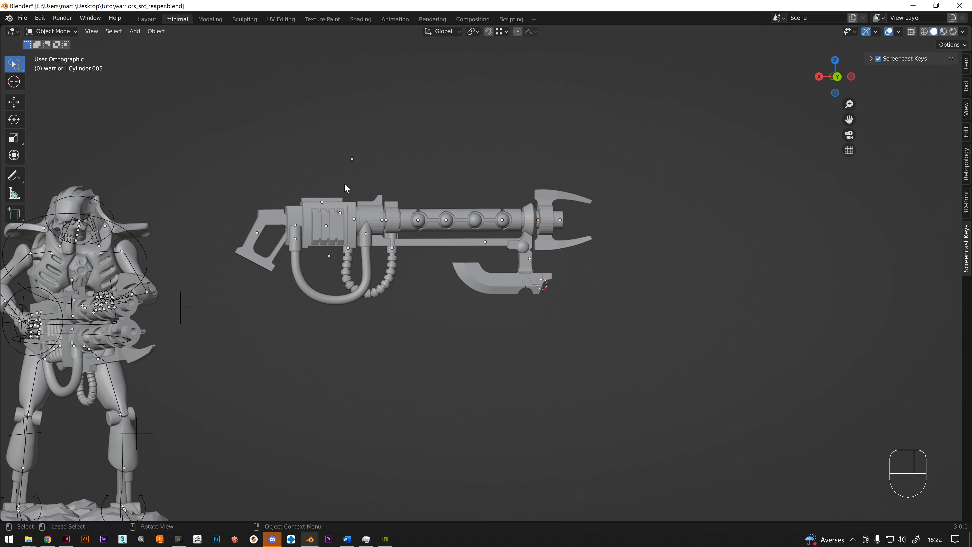
key("a")
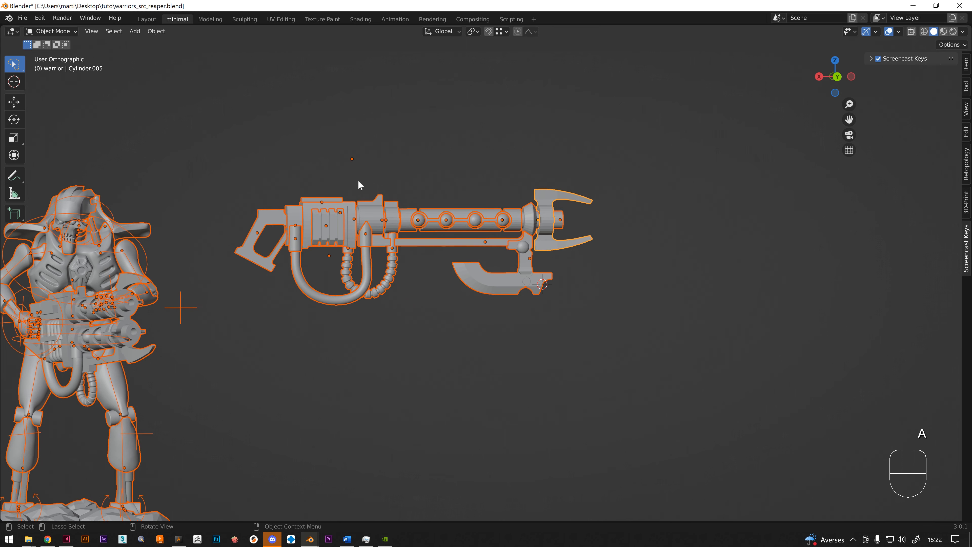
left_click(373, 110)
Switch to the other Blender window with the default scene, select all its objects and delete them
mouse_move(307, 536)
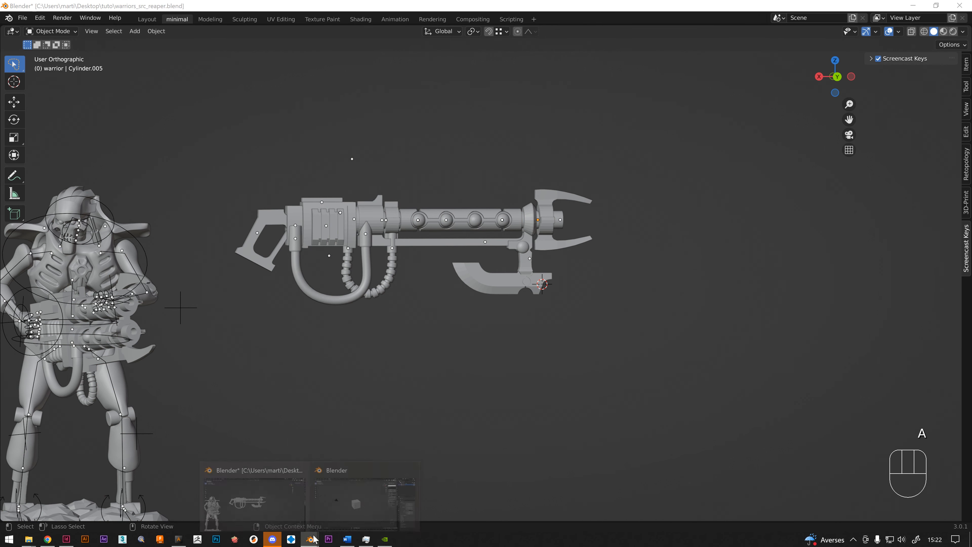
left_click(364, 494)
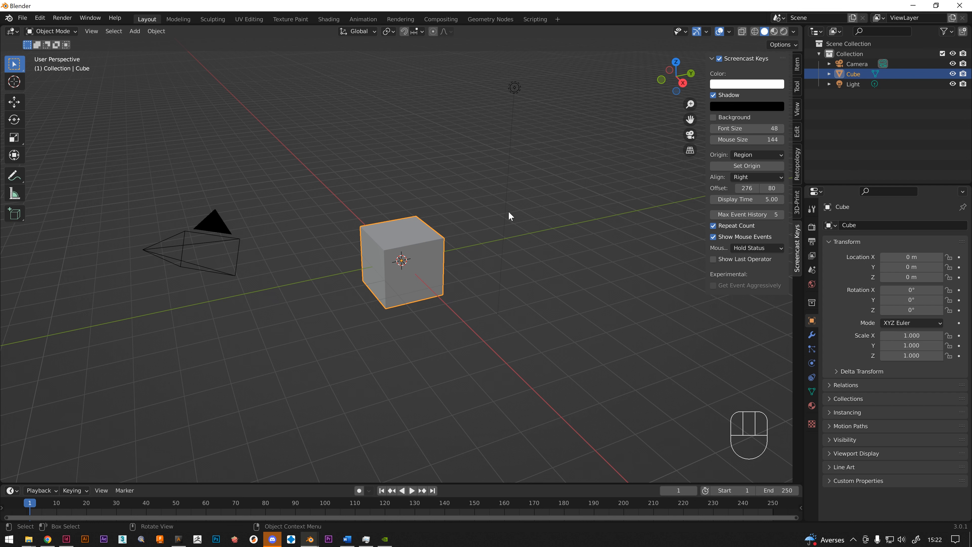
key("a")
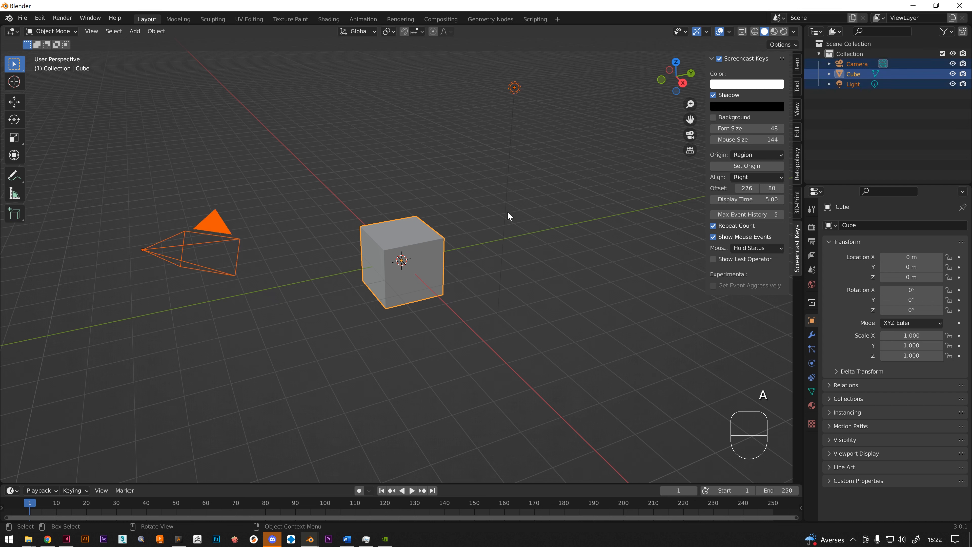
key("x")
left_click(513, 213)
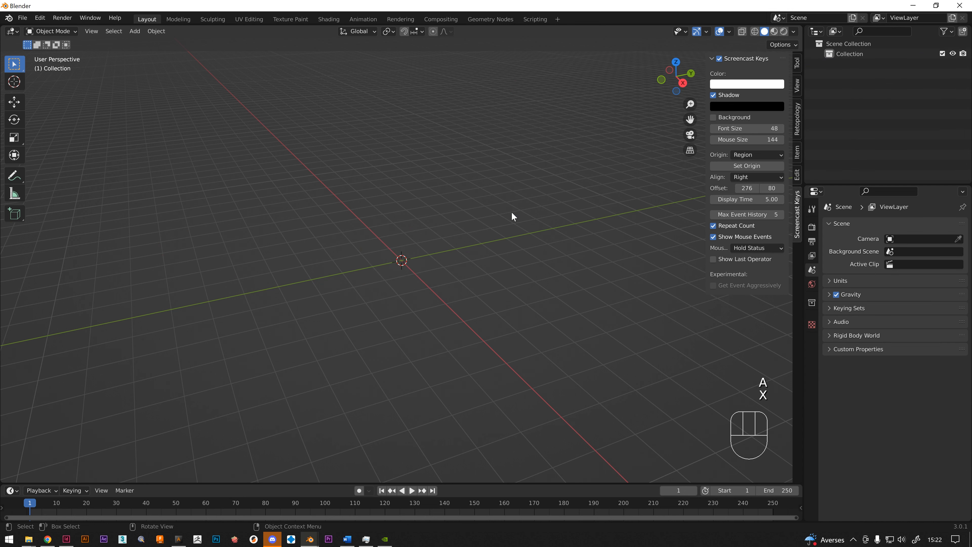
Switch back to the warriors_src_reaper window and open the list of selection commands
mouse_move(310, 538)
left_click(270, 498)
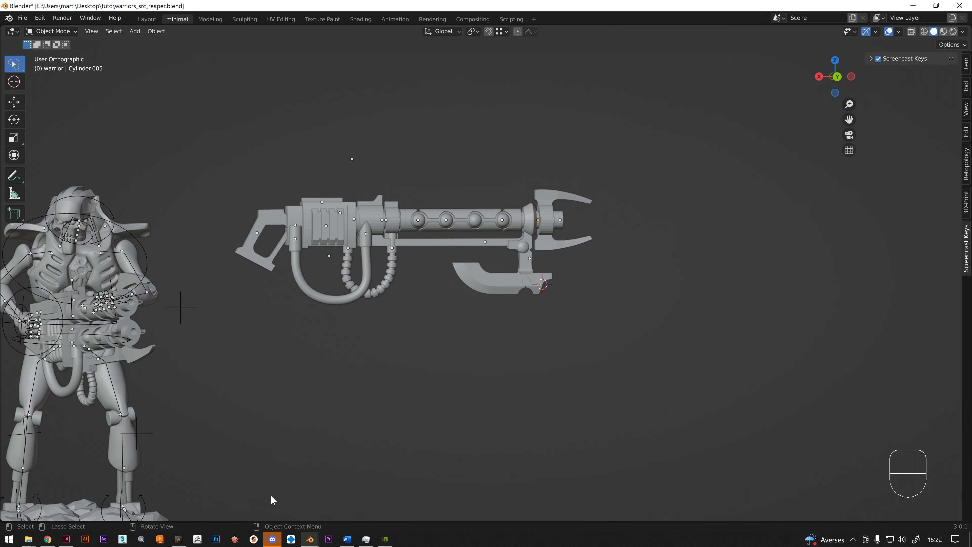
left_click(114, 31)
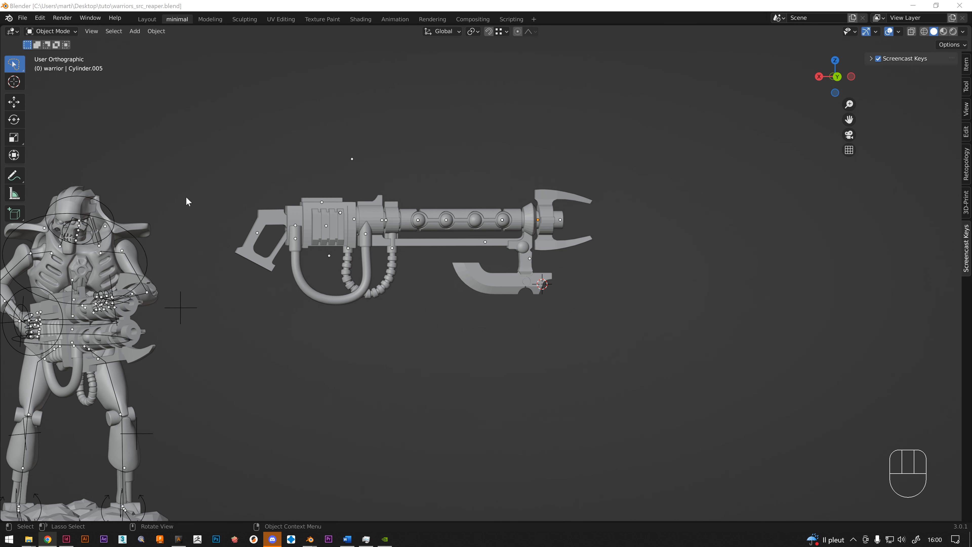
Select the rifle's main barrel cylinder and cycle through the Move, Rotate and Scale tools to show their gizmos
middle_click_drag(428, 175, 394, 233)
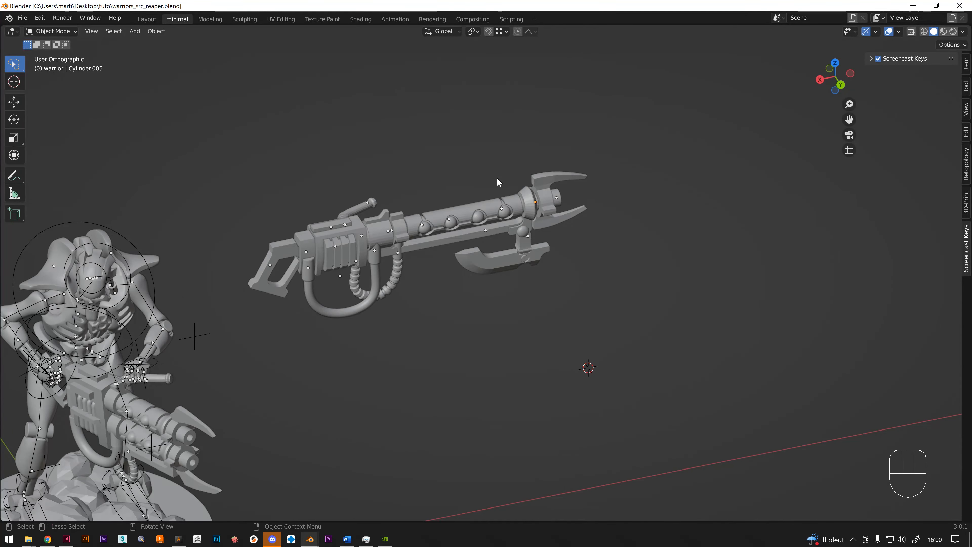
left_click(487, 211)
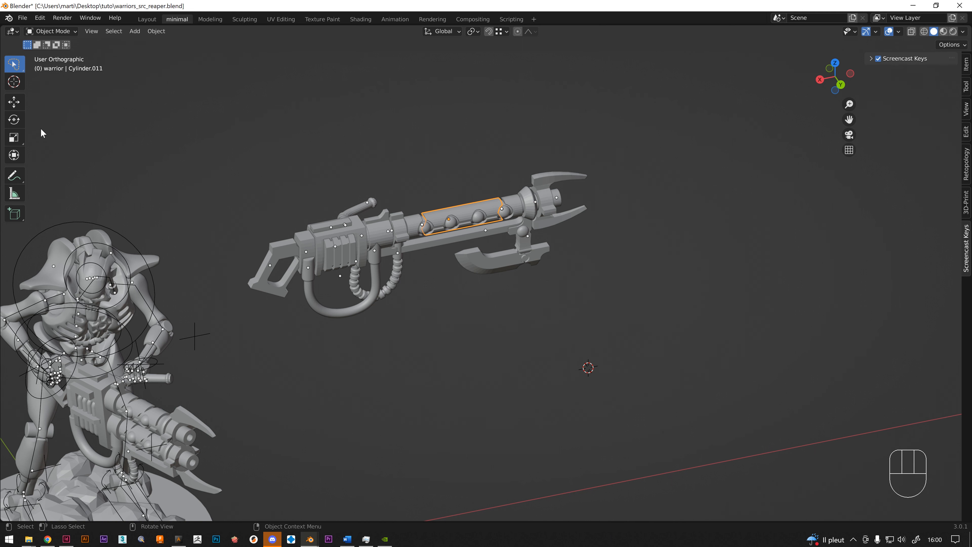
left_click(16, 106)
left_click(16, 120)
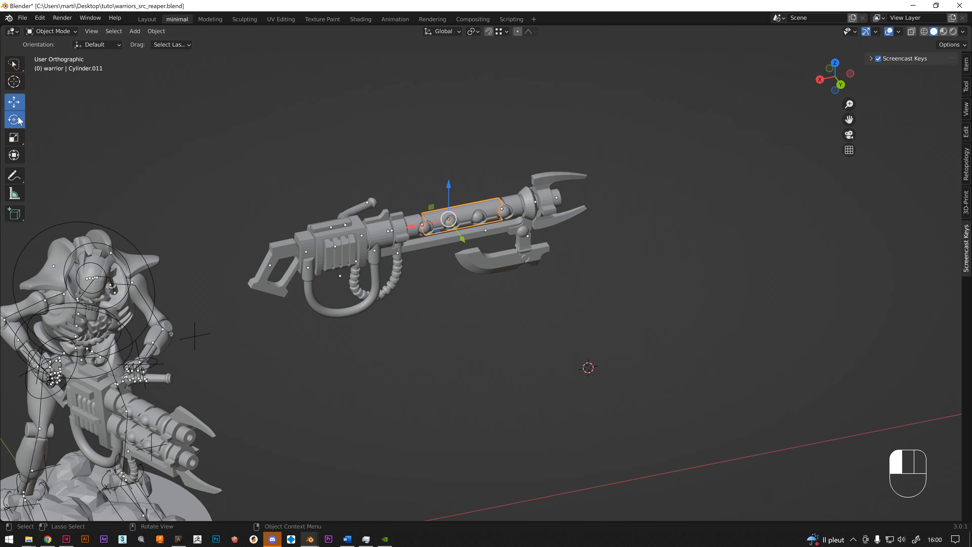
left_click(17, 139)
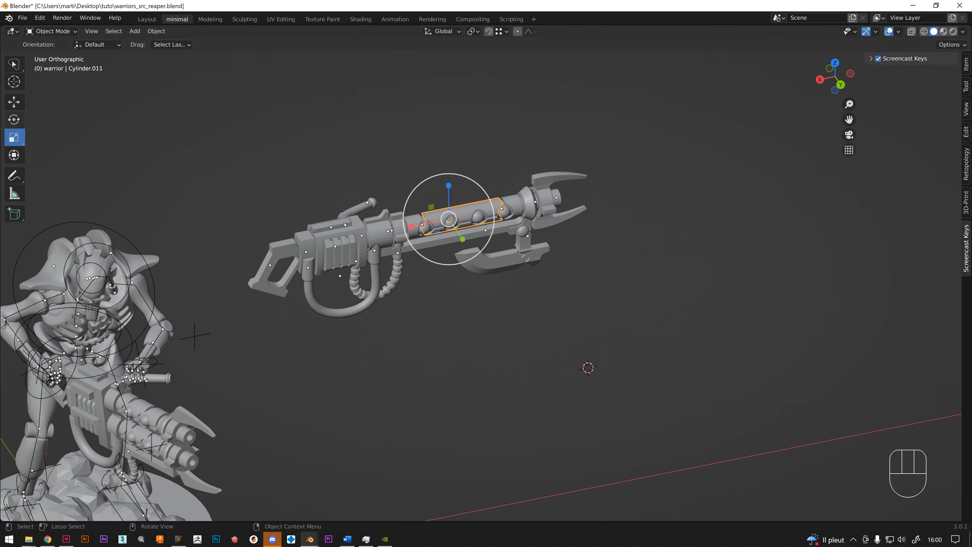
Return to Select Lasso, lasso the rifle's barrel, muzzle and blade parts, and clear the selection
left_click(22, 69)
mouse_move(427, 108)
left_mouse_down()
mouse_move(460, 248)
mouse_move(606, 152)
left_mouse_up()
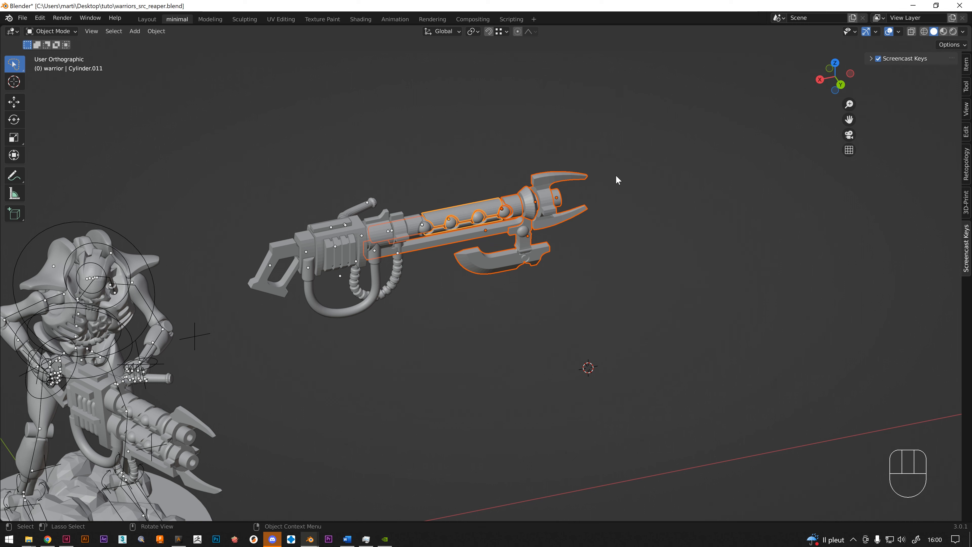
middle_click_drag(618, 180, 585, 146)
left_click(585, 146)
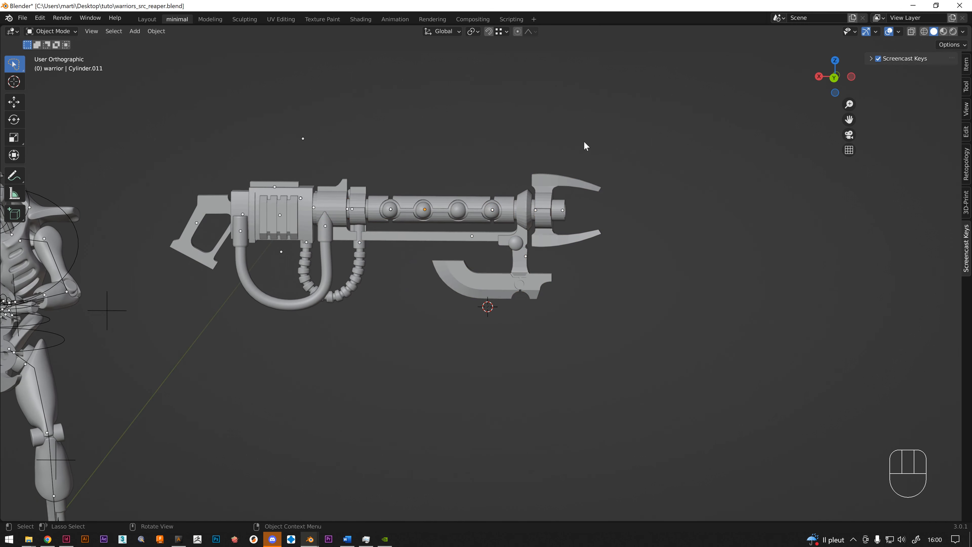
Move the muzzle claws about -0.19 mm along X with the Move tool, then return to Select Lasso
left_click(562, 182)
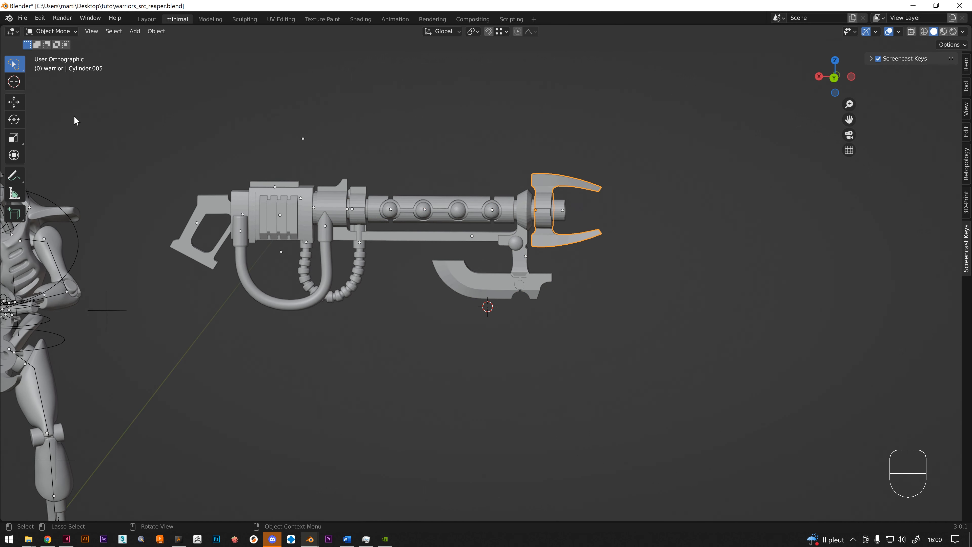
left_click(20, 107)
left_click_drag(496, 210, 499, 210)
middle_click_drag(389, 184, 262, 169)
left_click(13, 64)
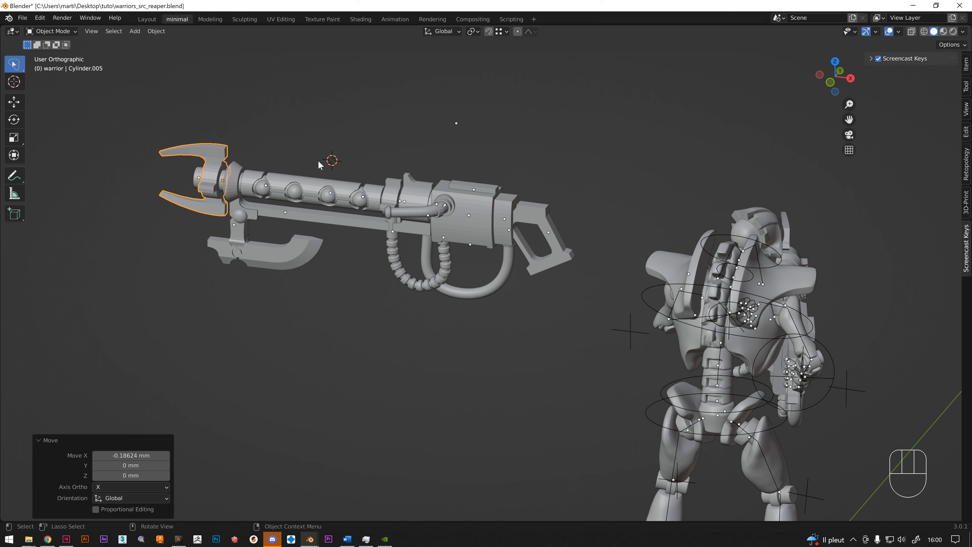
Select the side handle on the receiver and rotate it with the Rotate tool so its free end tilts upward
left_click(419, 215)
left_click(14, 119)
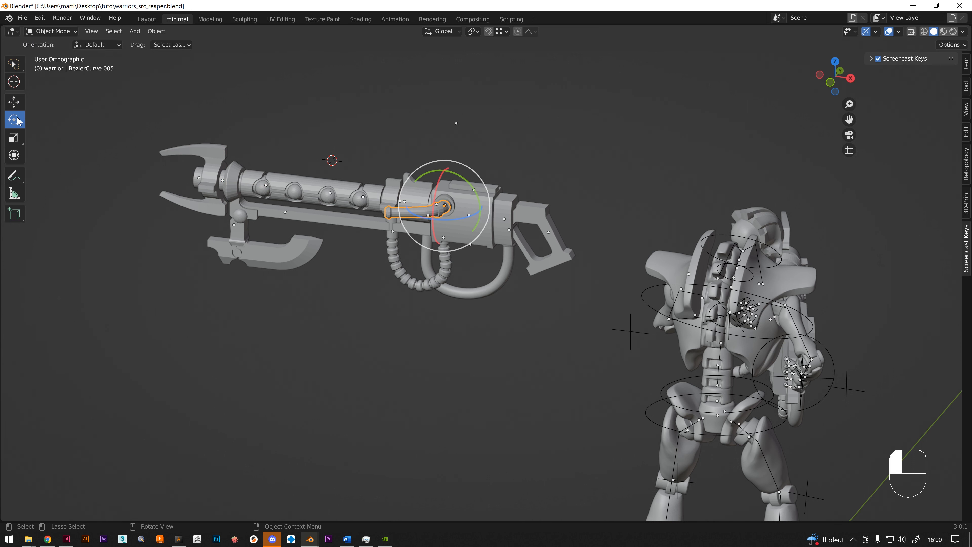
scroll(459, 199, "up", 2)
left_click_drag(497, 184, 500, 194)
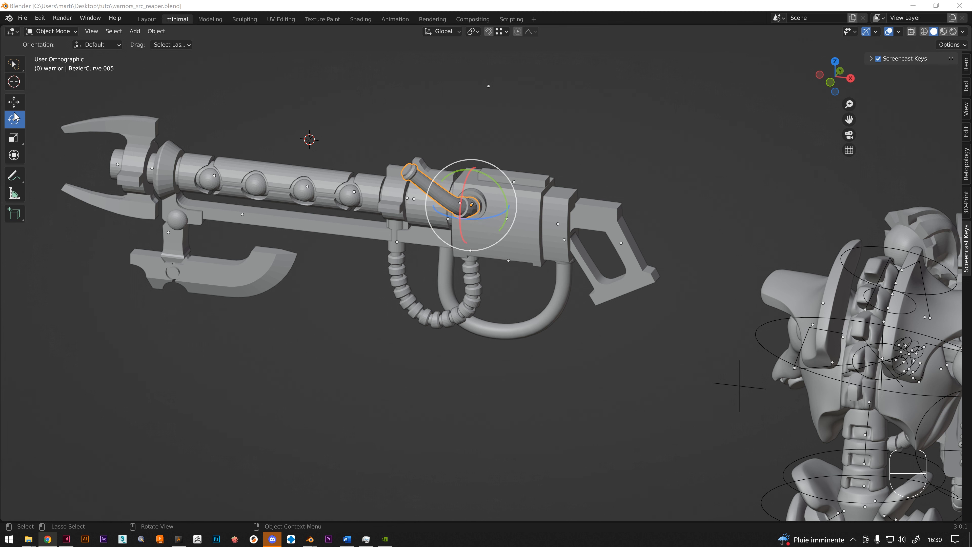
Switch repeatedly among the Move, Rotate, Scale and Select Lasso tools, finishing with Move active
left_click(19, 100)
left_click(18, 120)
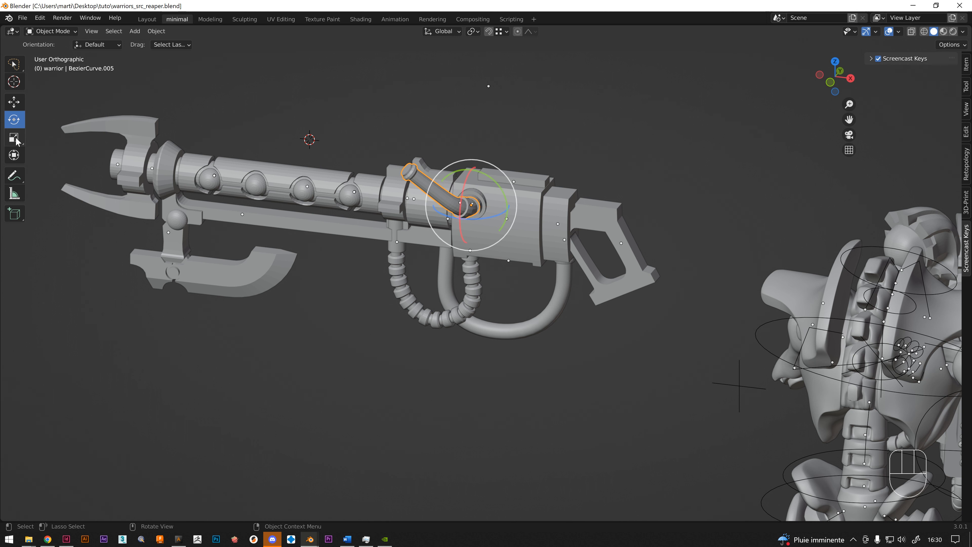
left_click(17, 138)
left_click(19, 105)
left_click(17, 121)
left_click(17, 107)
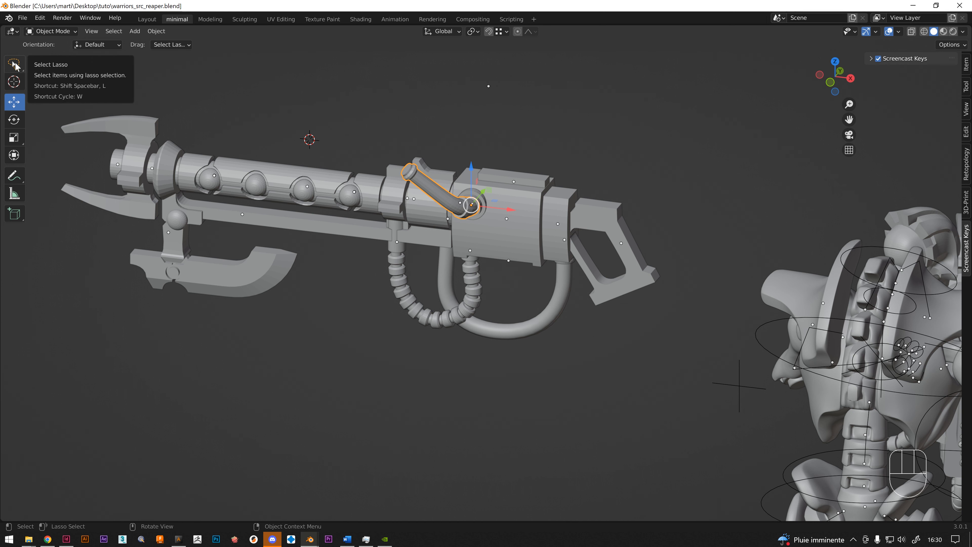
left_click(16, 69)
left_click(16, 105)
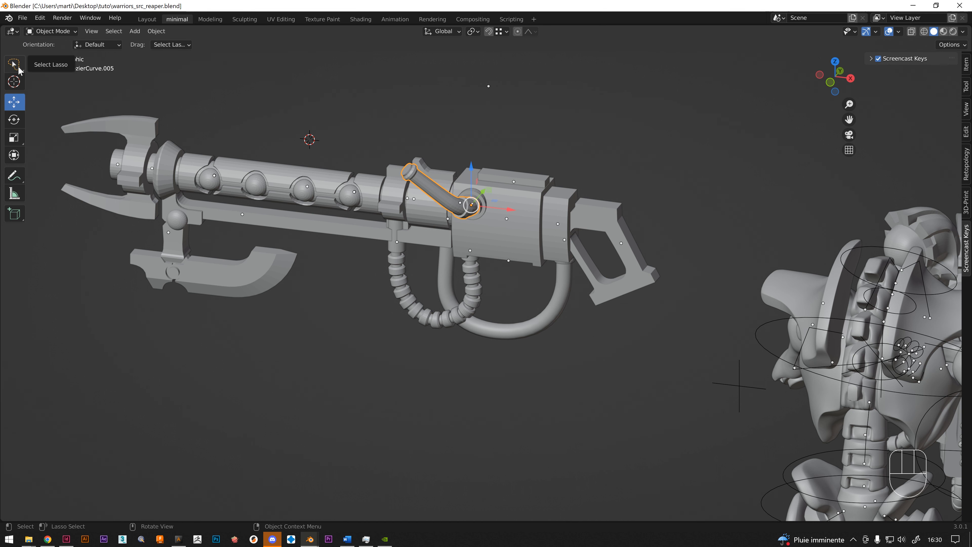
left_click(17, 70)
left_click(15, 106)
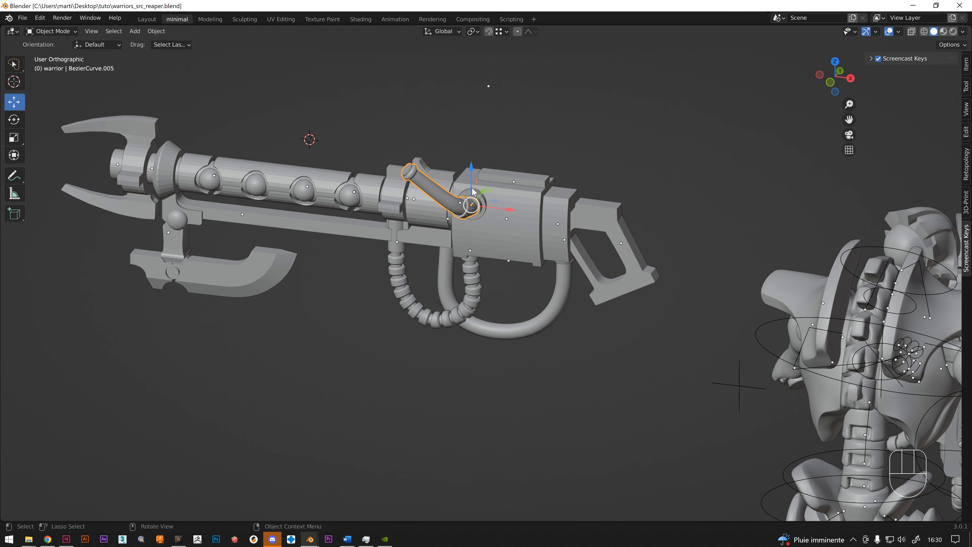
With the Move tool active, select the receiver's rear block and add the receiver part and the grip to the selection
mouse_move(491, 193)
left_mouse_down()
mouse_move(480, 215)
mouse_move(472, 195)
mouse_move(490, 187)
left_mouse_up()
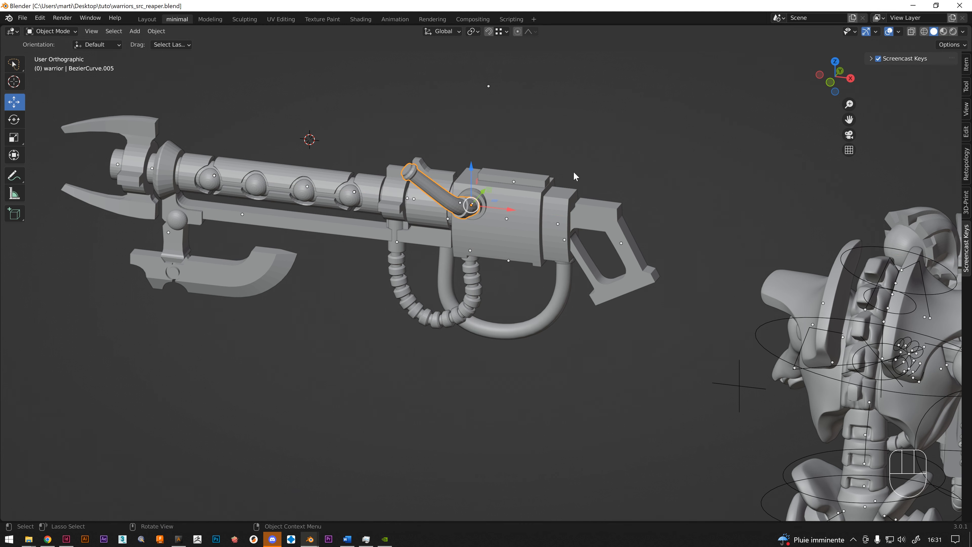
left_click(557, 203)
left_click(528, 178, "shift")
left_click(594, 209, "shift")
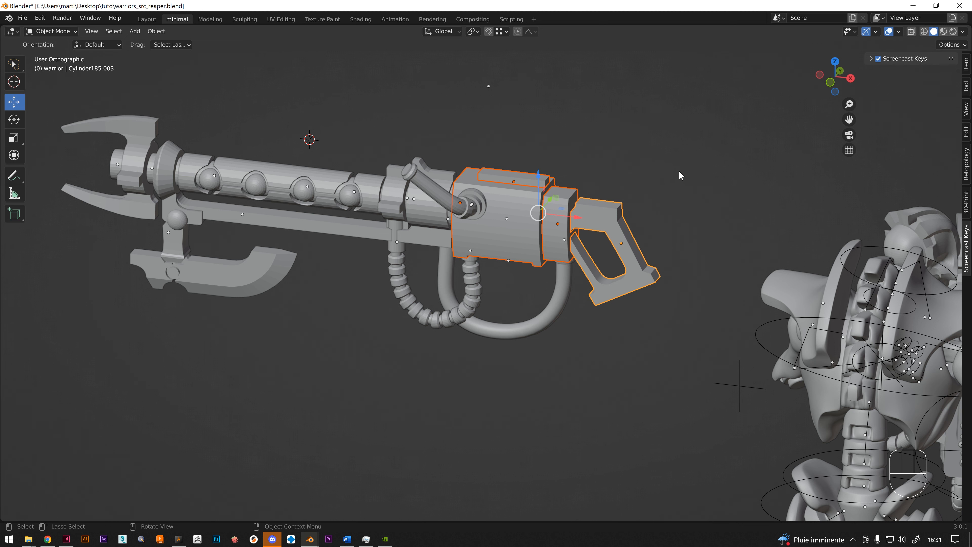
Lasso the rifle's rear parts without leaving the Move tool, keeping Select Lasso as its drag action
mouse_move(680, 174)
left_mouse_down()
mouse_move(677, 156)
mouse_move(569, 98)
mouse_move(480, 291)
mouse_move(701, 374)
mouse_move(685, 141)
left_mouse_up()
left_click_drag(586, 132, 581, 131)
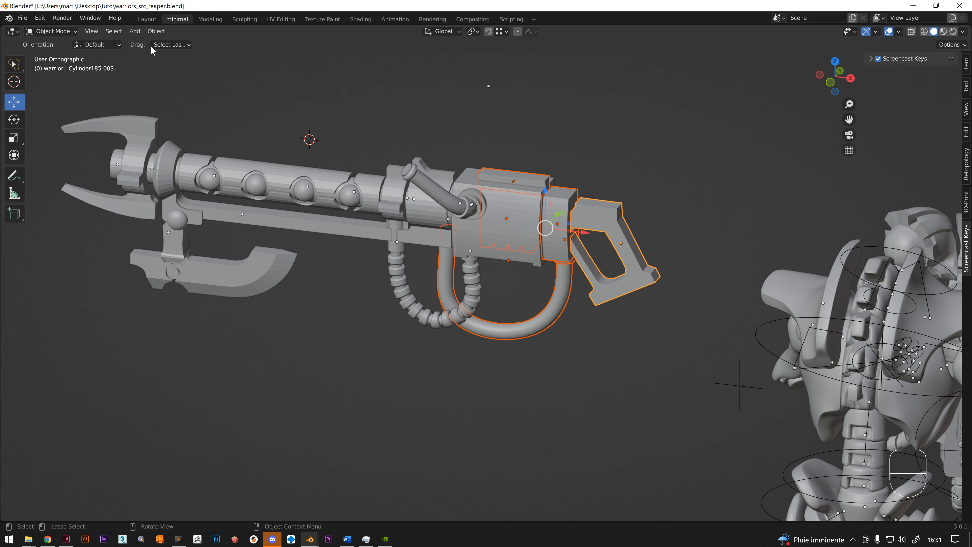
left_click(167, 45)
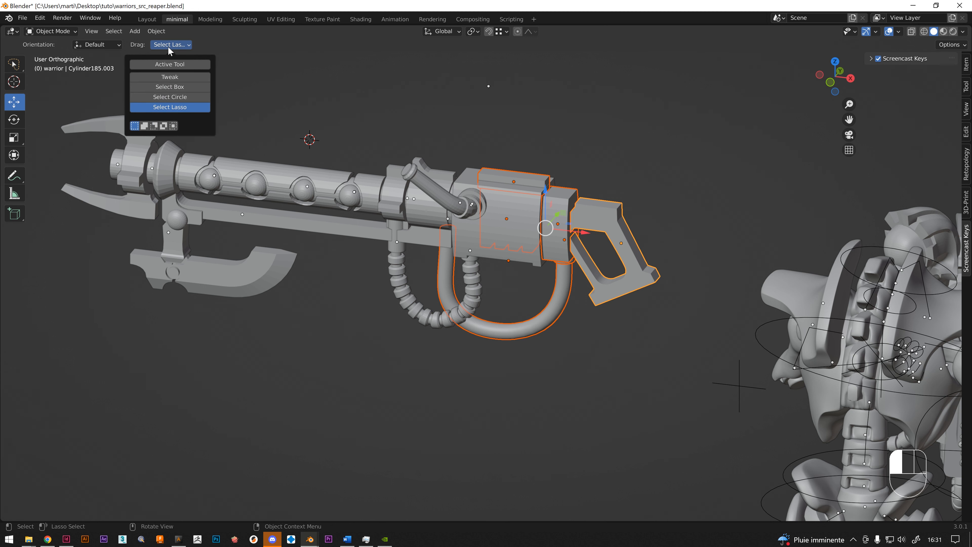
left_click(175, 109)
Select only the rear block, then lasso the receiver, grip and rear tube together using the Move tool's drag action
mouse_move(697, 116)
left_mouse_down()
mouse_move(661, 167)
mouse_move(597, 185)
left_mouse_up()
left_click(556, 210)
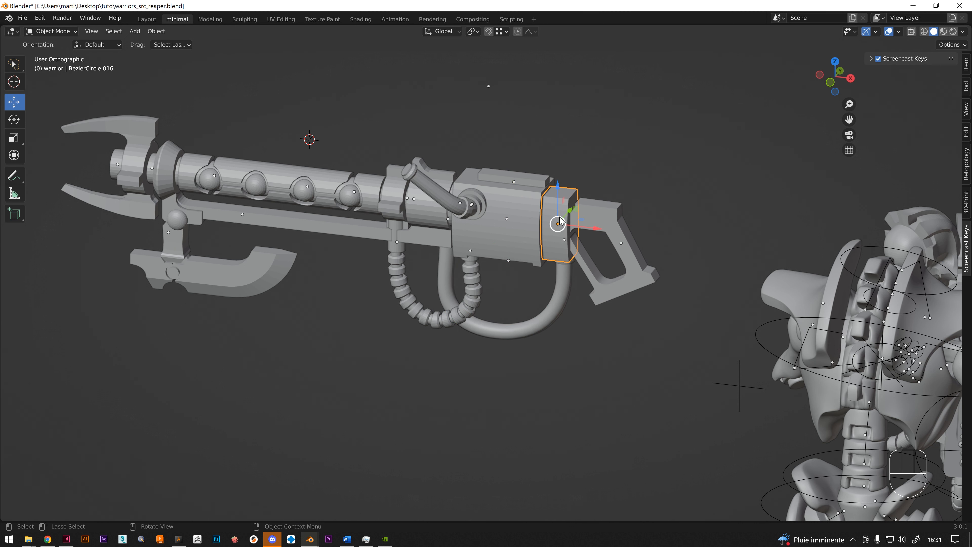
left_click(158, 45)
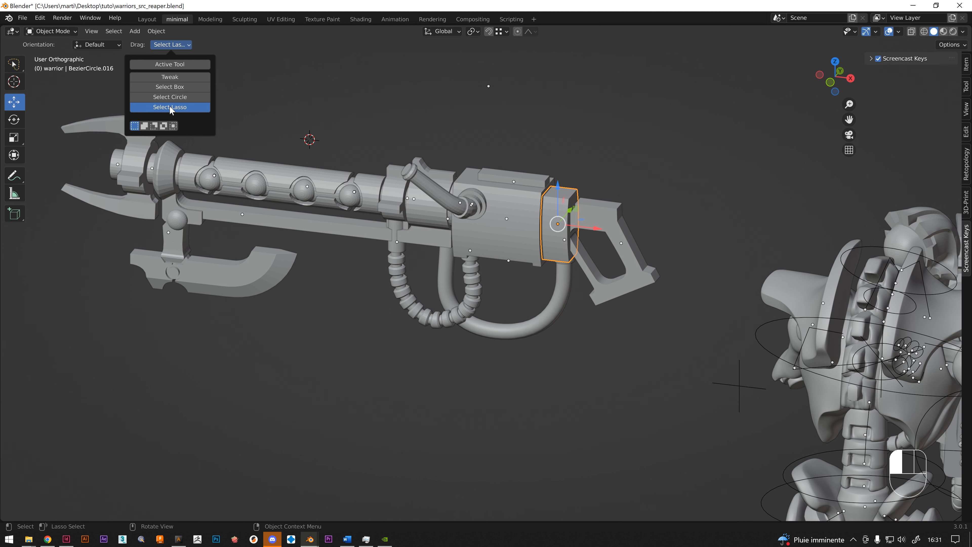
mouse_move(615, 144)
left_mouse_down()
mouse_move(587, 176)
mouse_move(673, 194)
mouse_move(651, 154)
mouse_move(640, 213)
mouse_move(540, 329)
left_mouse_up()
Change the Move tool's drag action to Select Box and then to Active Tool
left_click(170, 45)
left_click(179, 87)
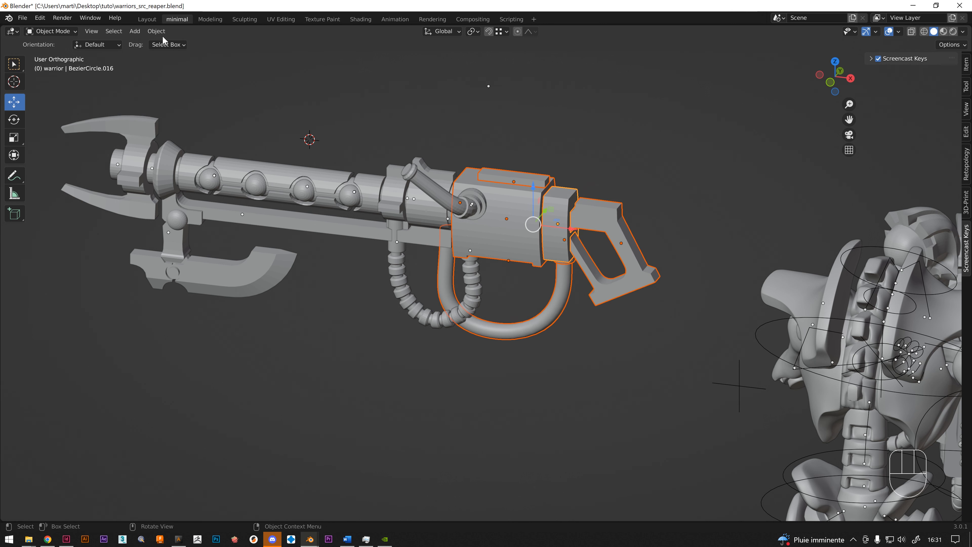
left_click(169, 45)
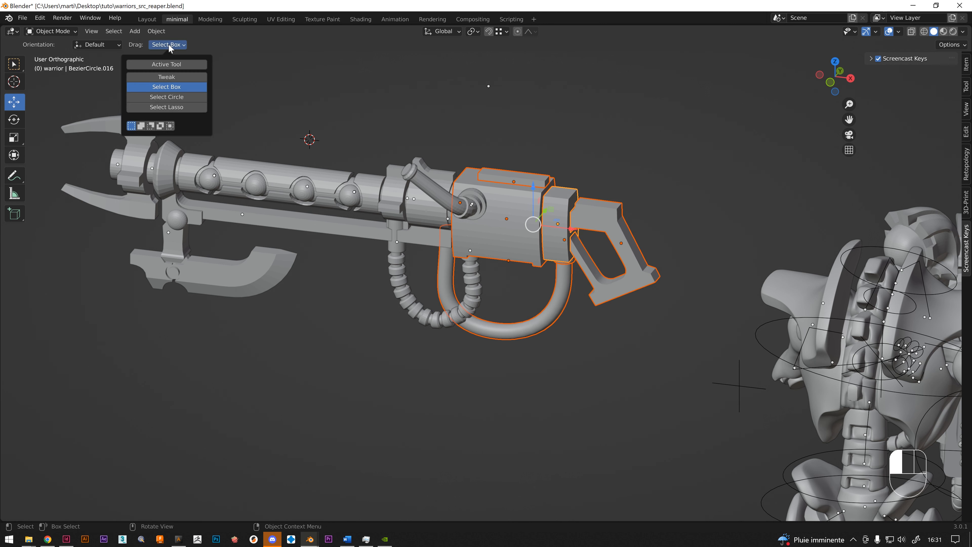
left_click(168, 64)
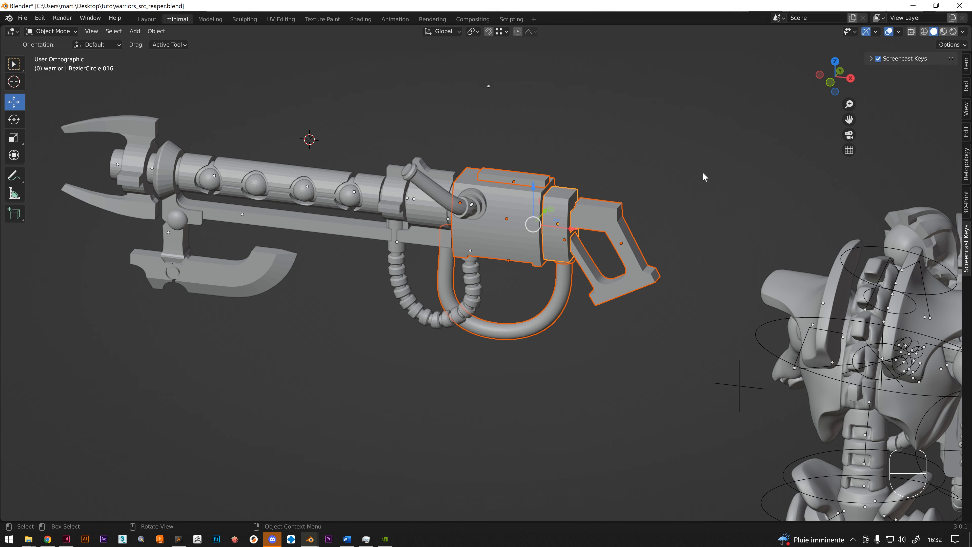
Try moving the selected rear parts by dragging in empty space, with the gizmo and with the Move command, cancelling the moves
left_click(674, 173)
left_click_drag(668, 187, 597, 305)
right_click(596, 306)
mouse_move(533, 223)
left_mouse_down()
mouse_move(543, 228)
mouse_move(521, 228)
left_mouse_up()
right_click(520, 228)
key("g")
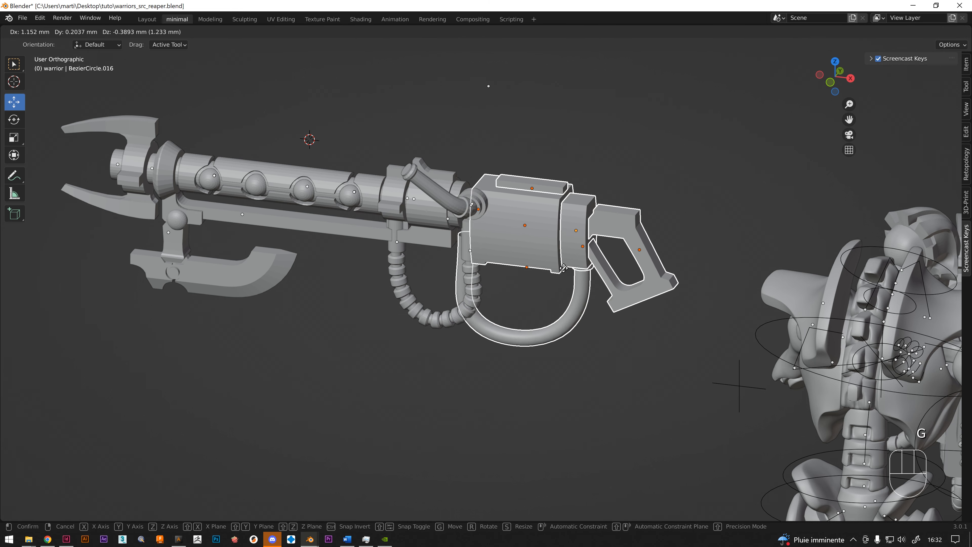
Set the drag action back to Select Box, switch to the Scale tool and box-select groups of the rifle's parts
left_click(172, 45)
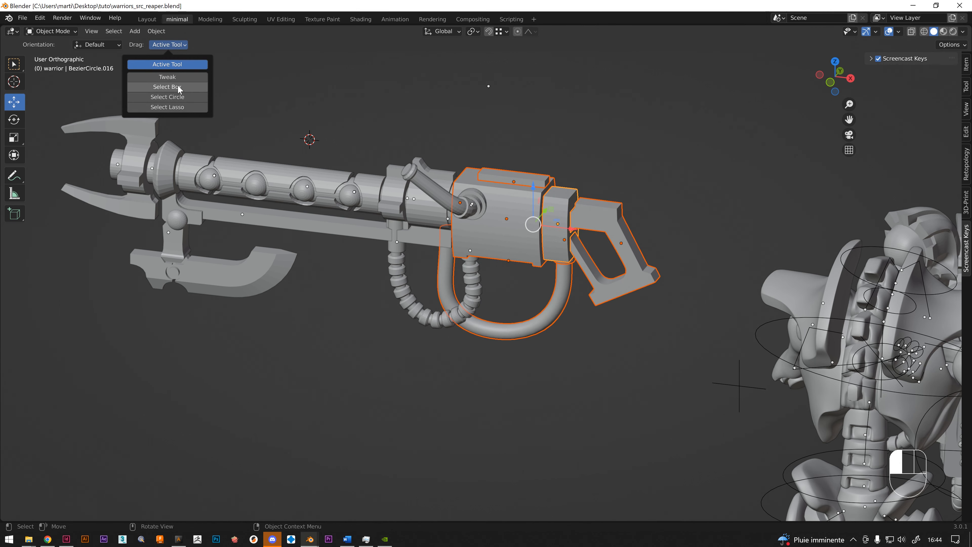
left_click(177, 86)
left_click(13, 119)
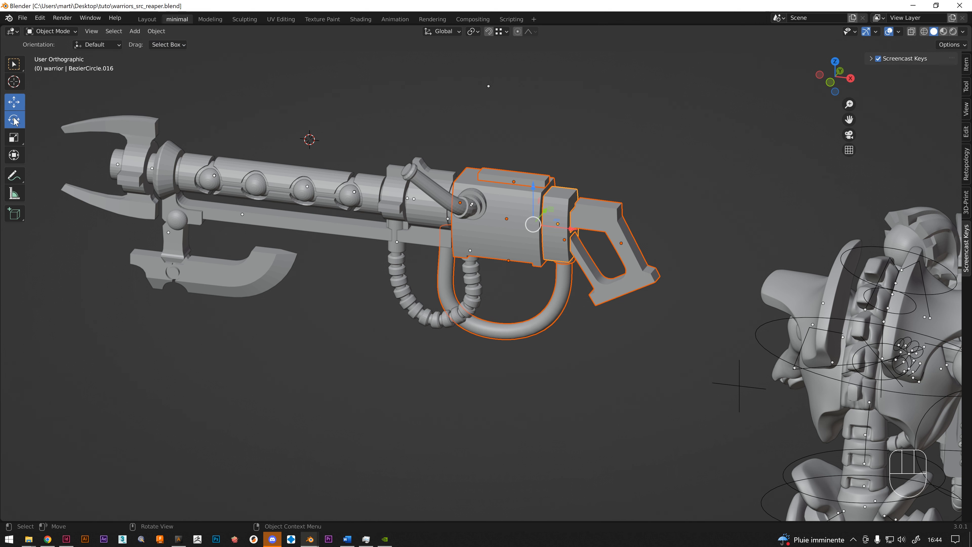
left_click(14, 139)
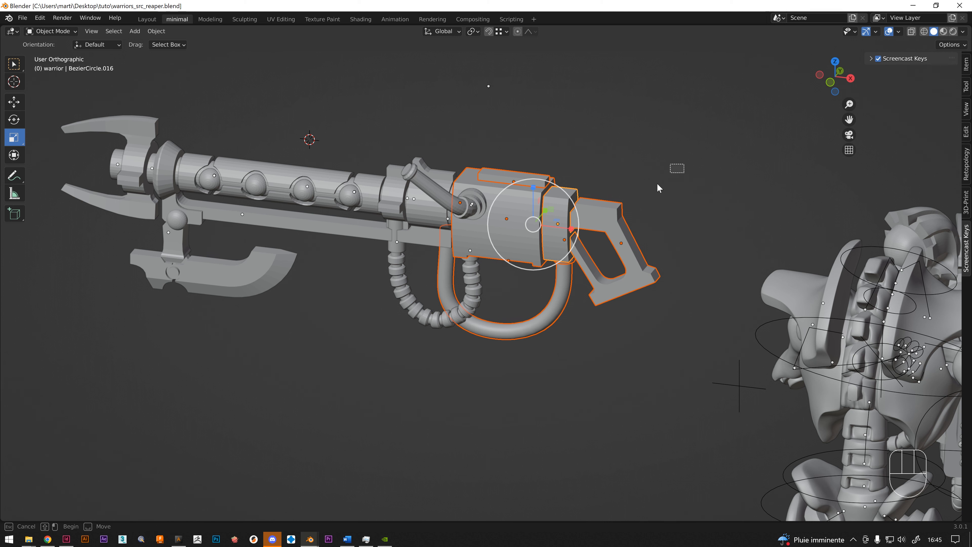
left_click_drag(684, 164, 533, 324)
left_click(421, 184)
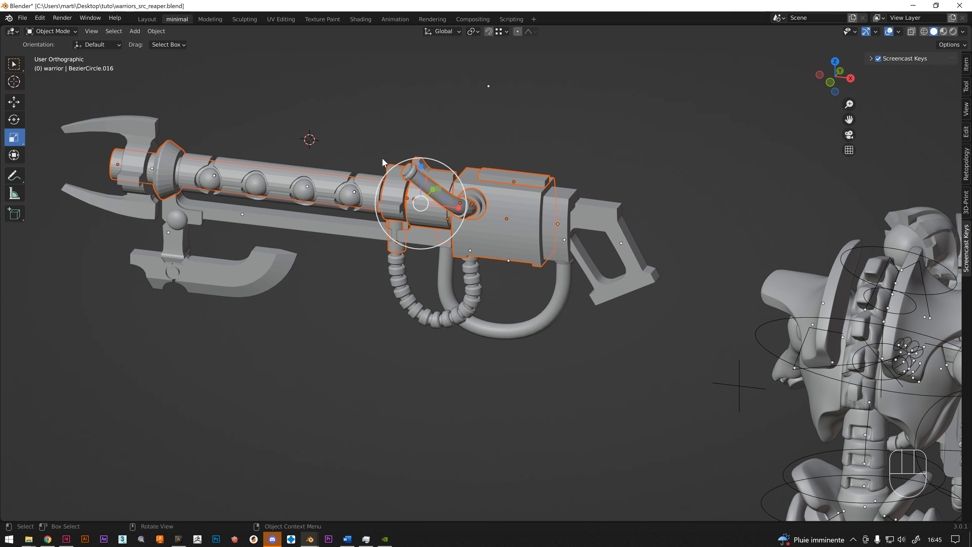
Switch to the Transform tool, select the grip, and try its gizmo's transforms, including scaling along Z, cancelling each one
left_click(18, 159)
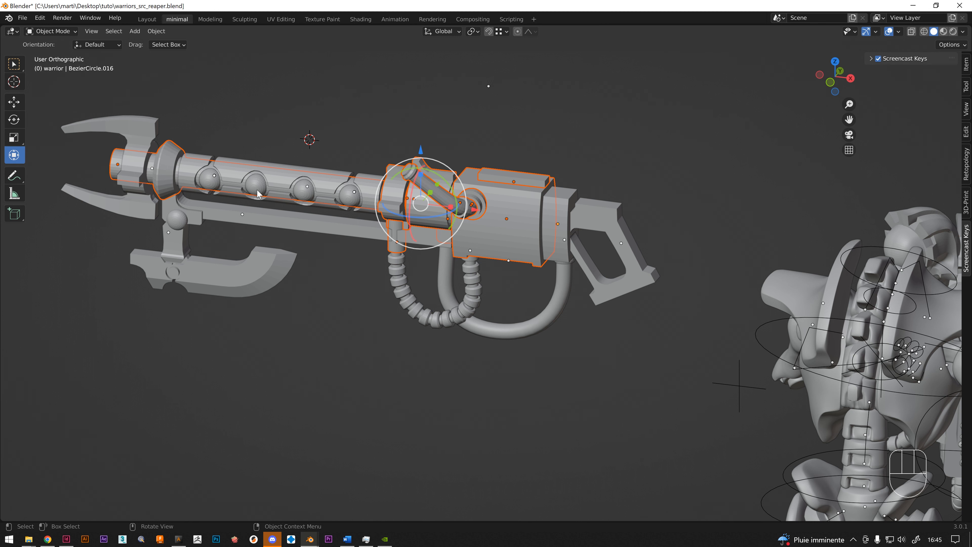
left_click(596, 226)
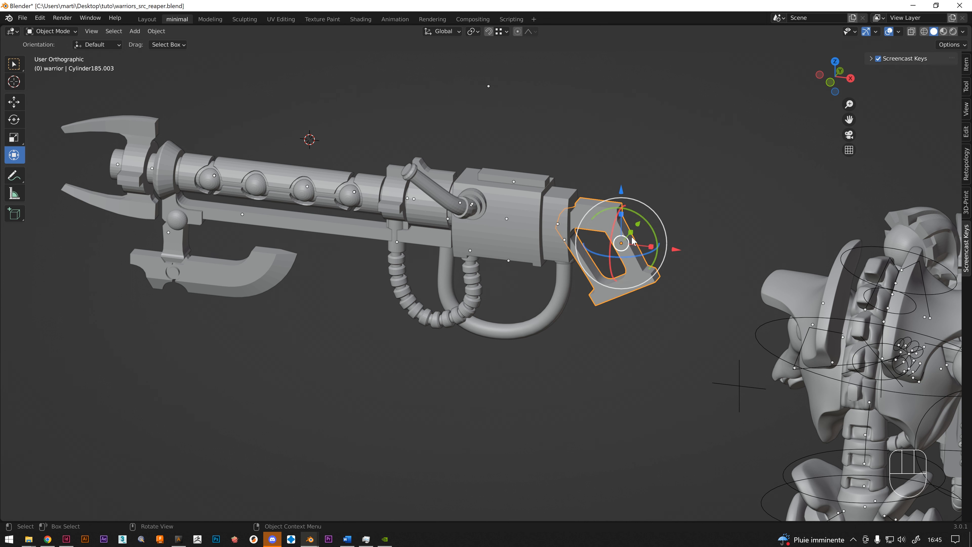
left_click_drag(638, 256, 701, 252)
right_click(637, 246)
right_click(701, 252)
left_click_drag(626, 241, 622, 208)
right_click(633, 235)
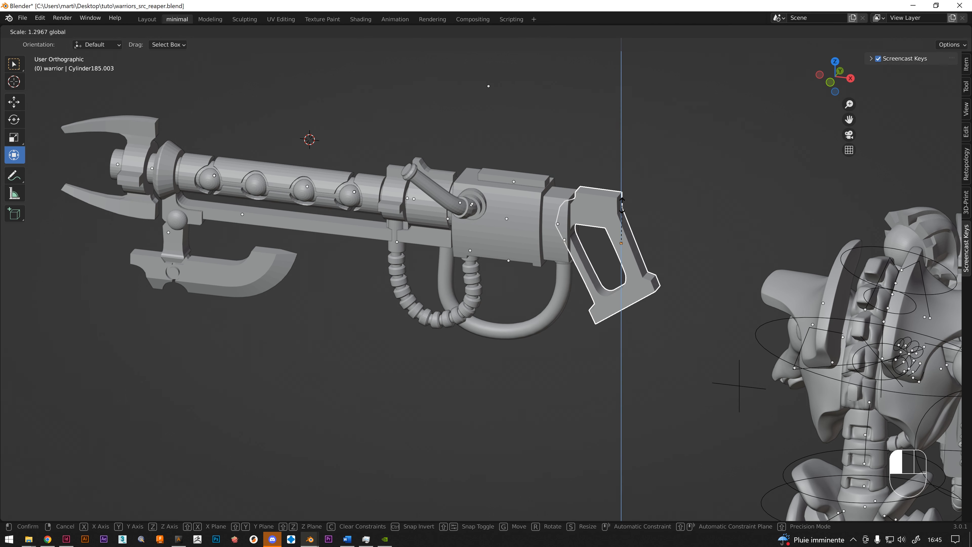
right_click(621, 209)
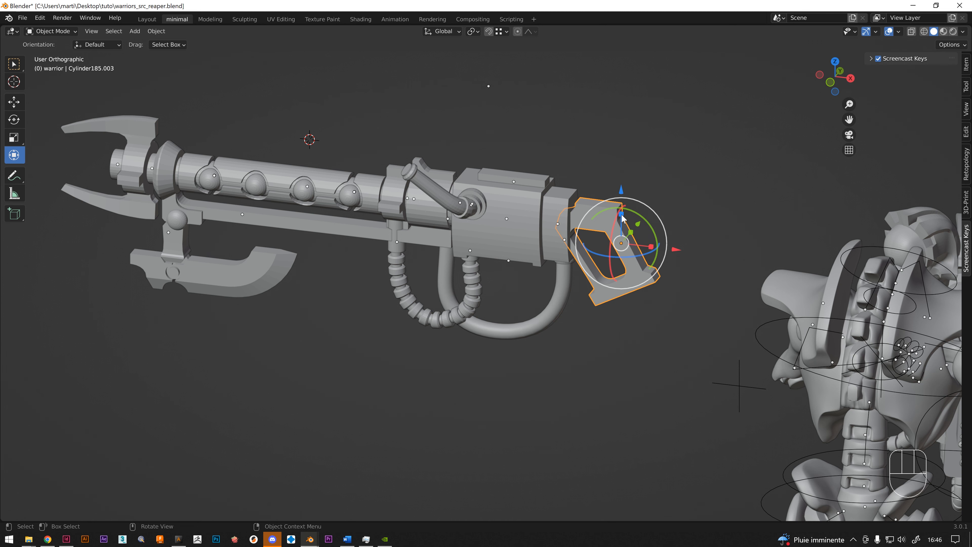
Scale the grip to 1.266 along Z and undo it, then start another Z scaling and cancel it
mouse_move(623, 218)
left_mouse_down()
mouse_move(621, 207)
mouse_move(621, 228)
mouse_move(626, 192)
mouse_move(619, 222)
mouse_move(619, 203)
left_mouse_up()
left_click(38, 22)
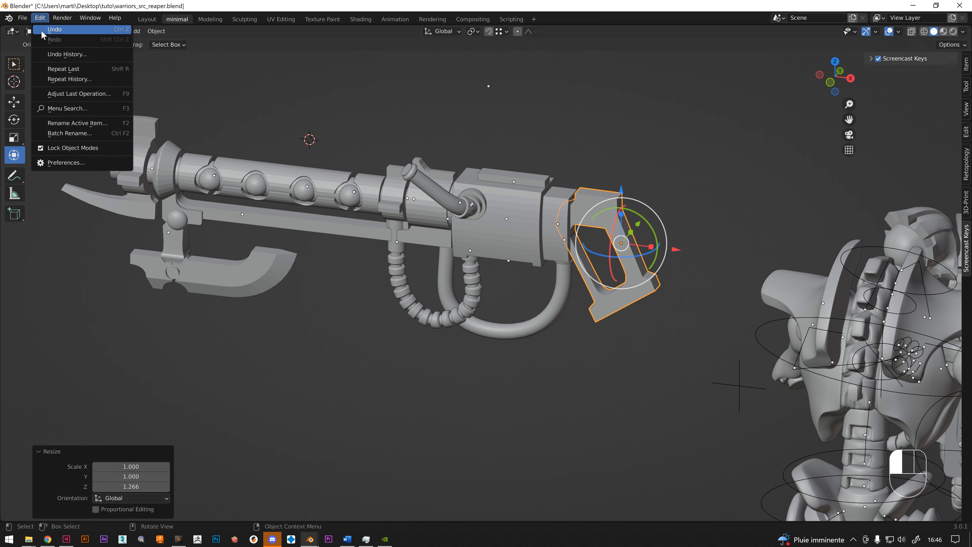
left_click(44, 29)
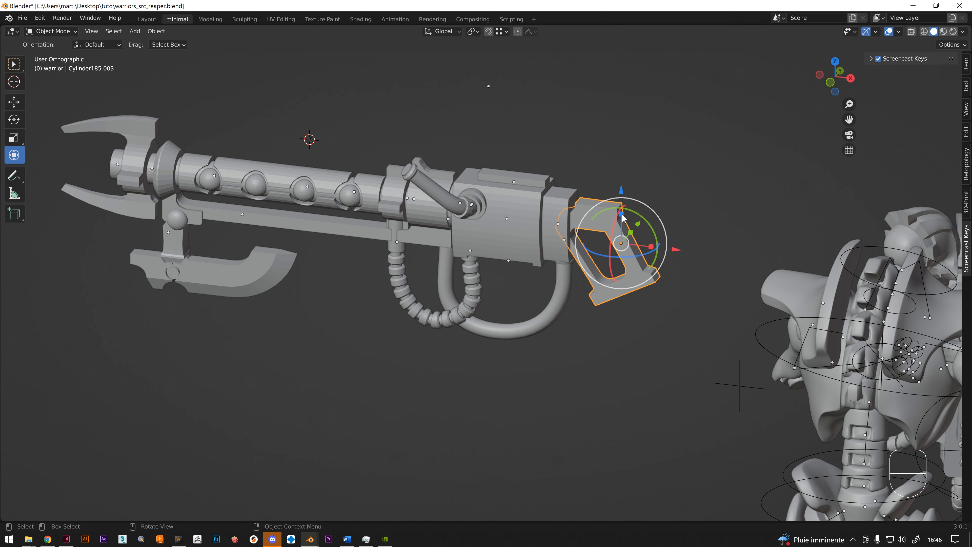
left_click_drag(621, 212, 623, 178)
right_click(624, 178)
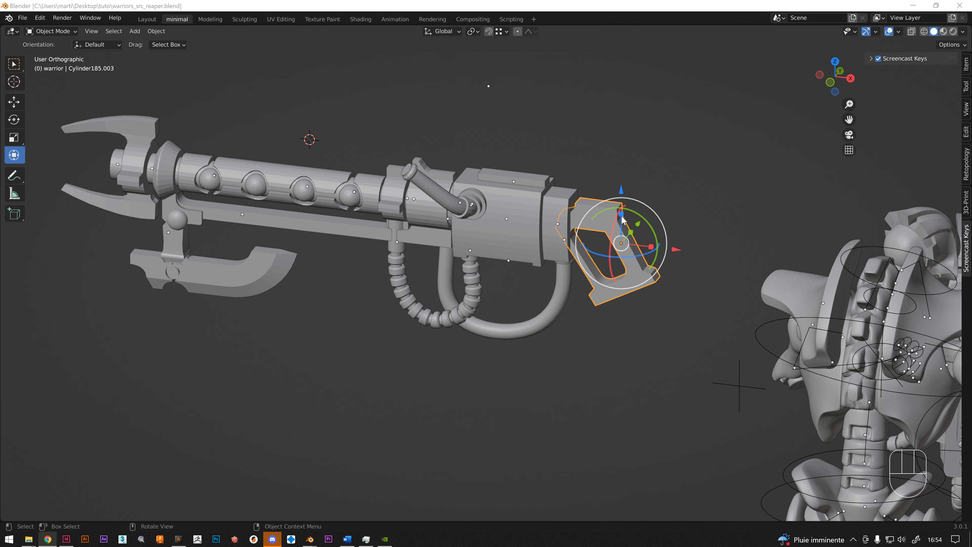
Try transforming the grip along Z, switching the running gizmo operation to Move and Rotate, and cancel it
left_click_drag(623, 217, 624, 175)
key("g")
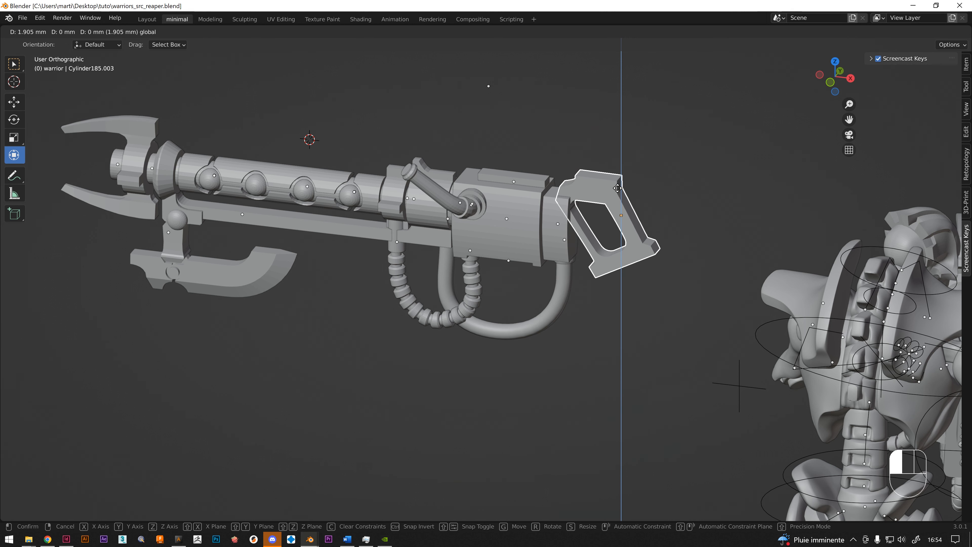
key("r")
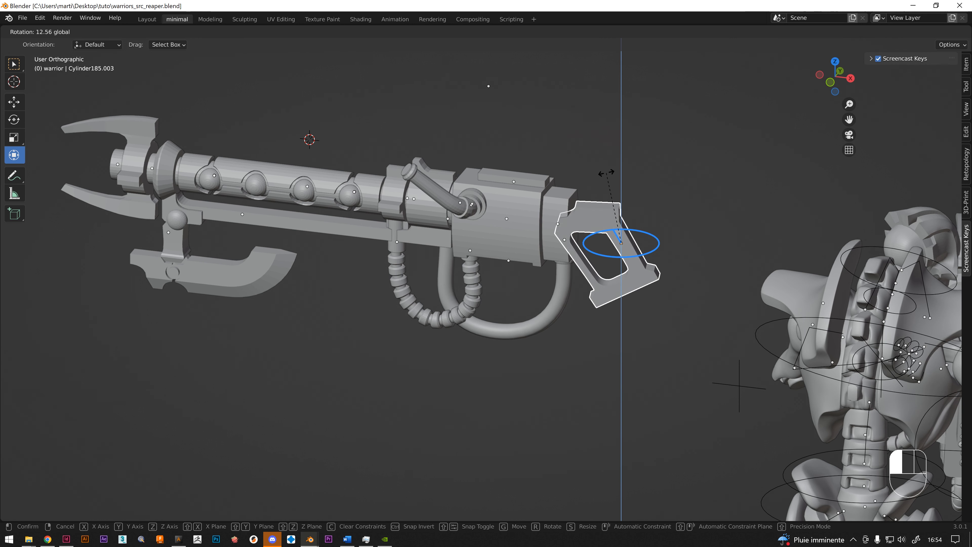
left_click(620, 186)
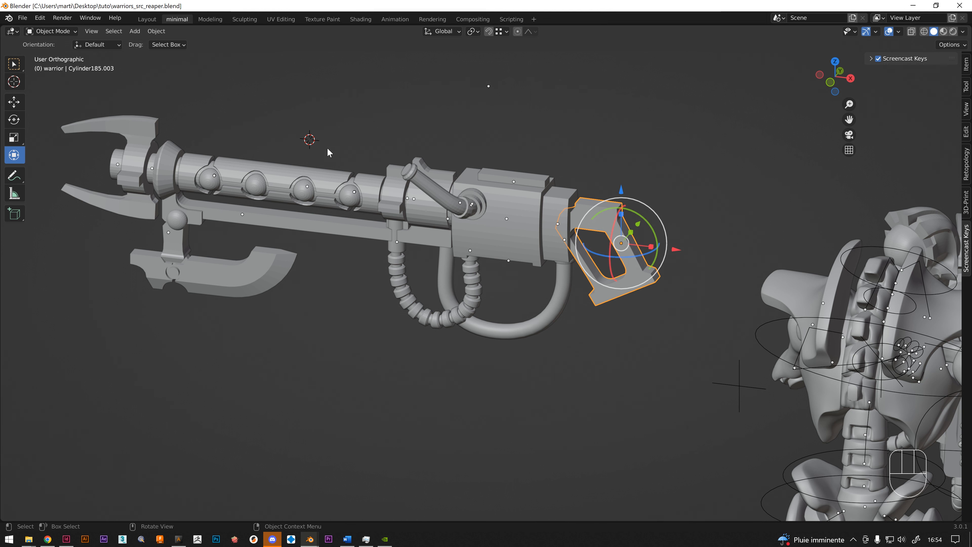
Switch to the Move tool and back to the Transform tool, then box-select the grip
left_click(14, 102)
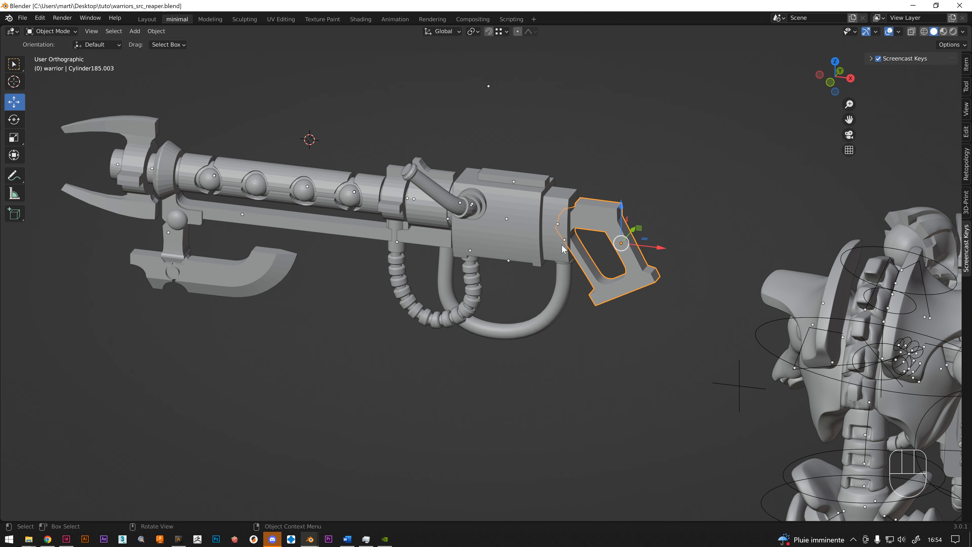
left_click(17, 160)
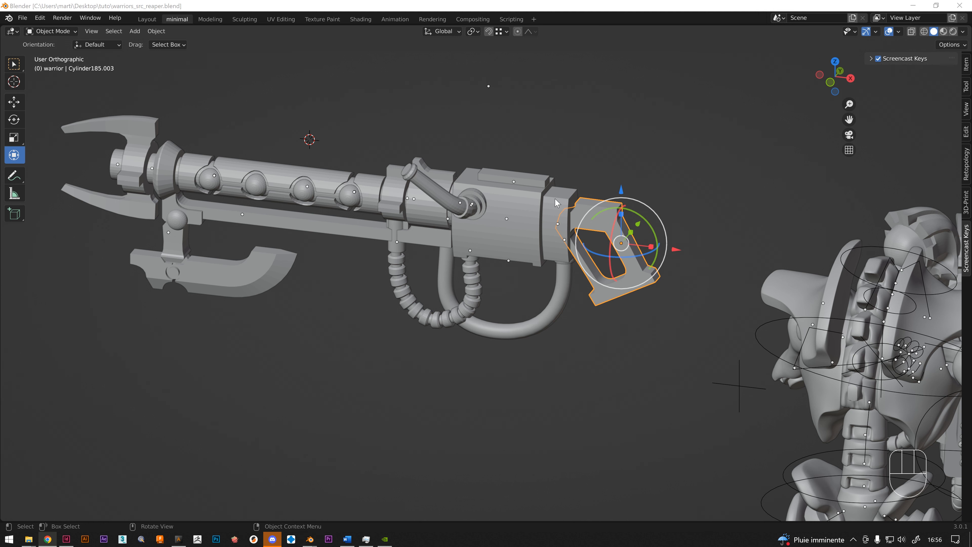
left_click_drag(745, 129, 639, 261)
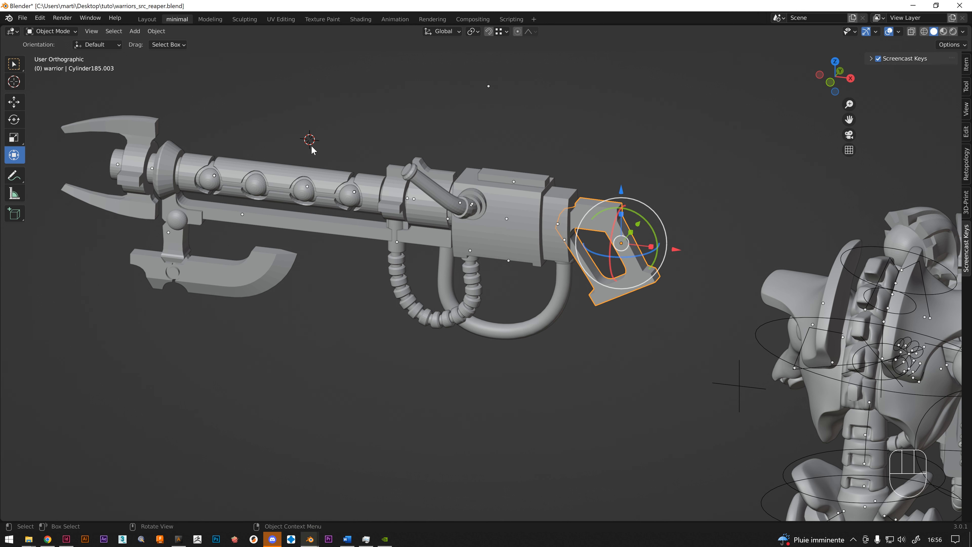
Go through the Move, Rotate and Scale tools on the grip and return to the Select Box tool
left_click(13, 101)
left_click(13, 119)
left_click(14, 137)
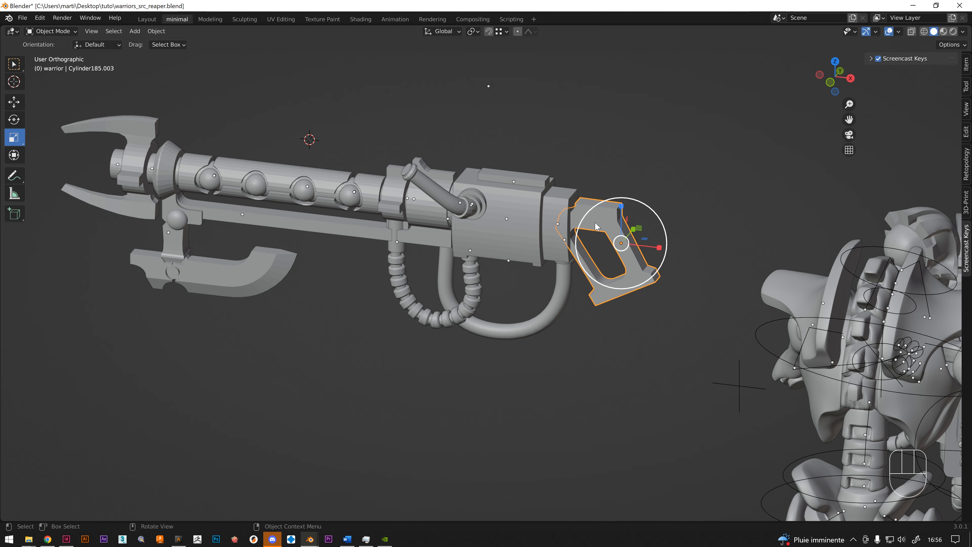
left_click(13, 67)
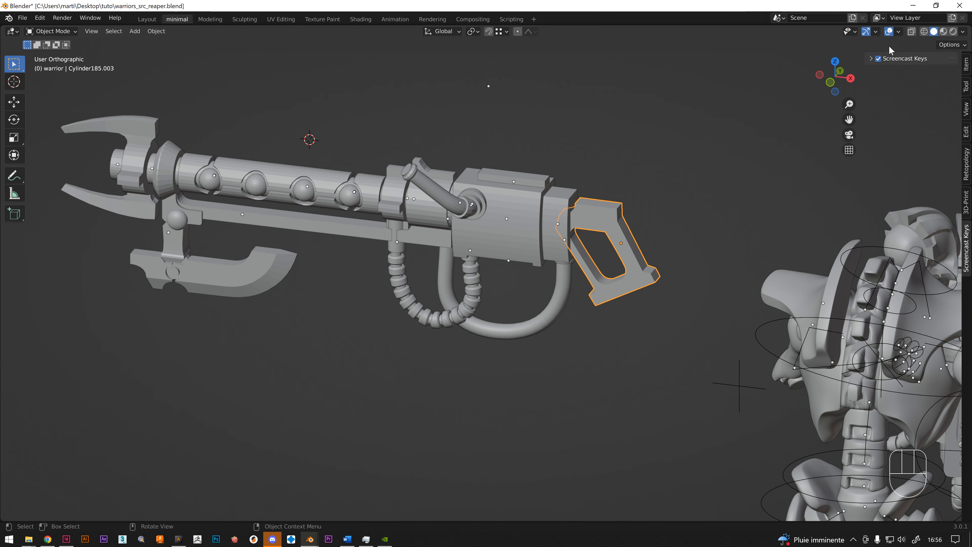
Enable the Move, Rotate and Scale object gizmos in the viewport
left_click(877, 32)
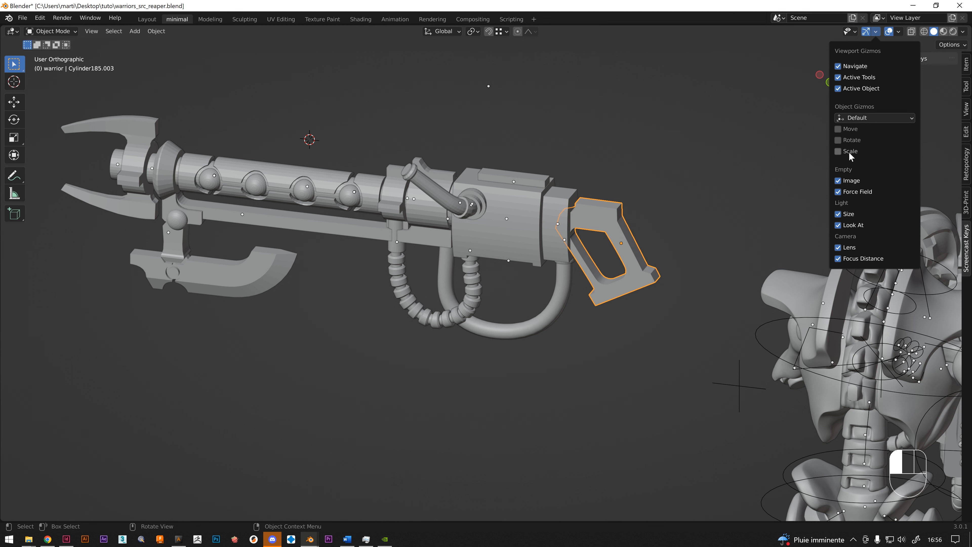
left_click(849, 130)
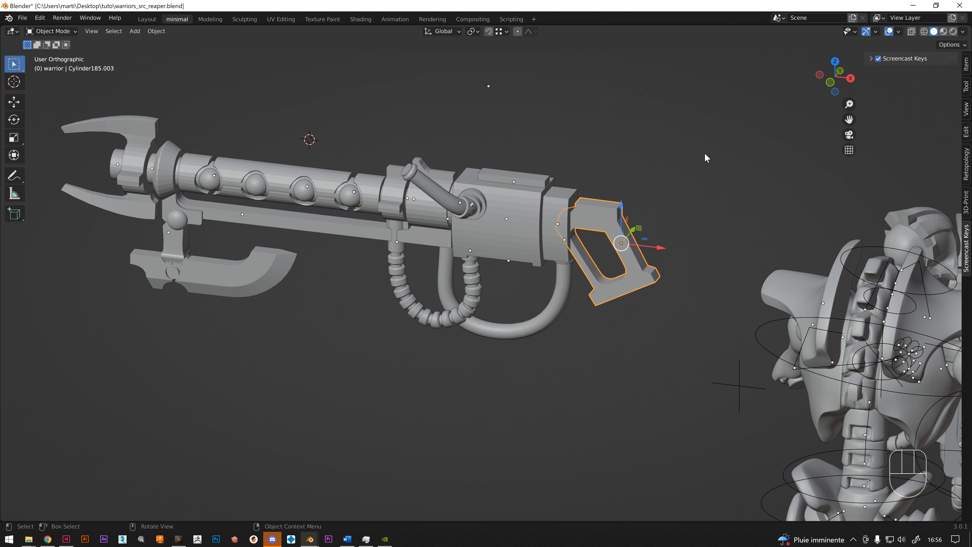
left_click(877, 32)
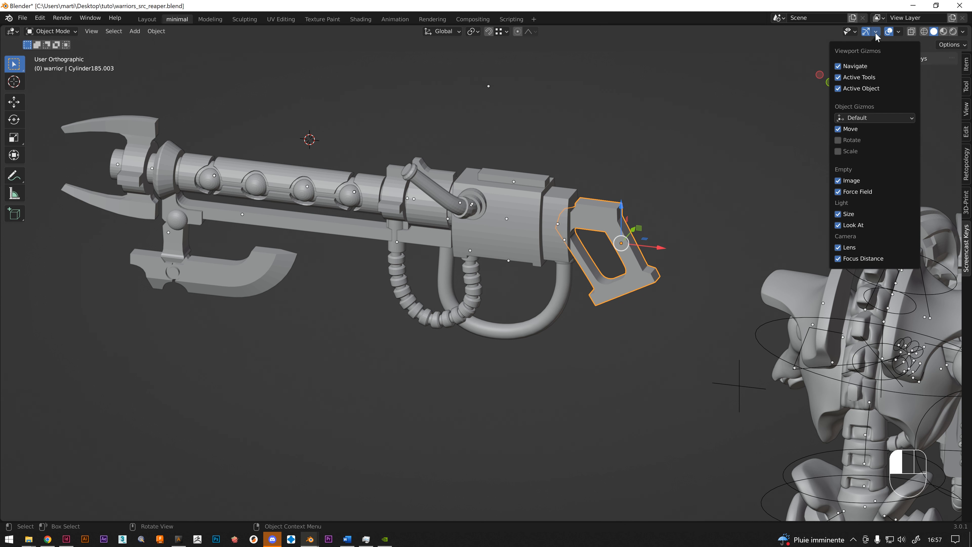
left_click(838, 140)
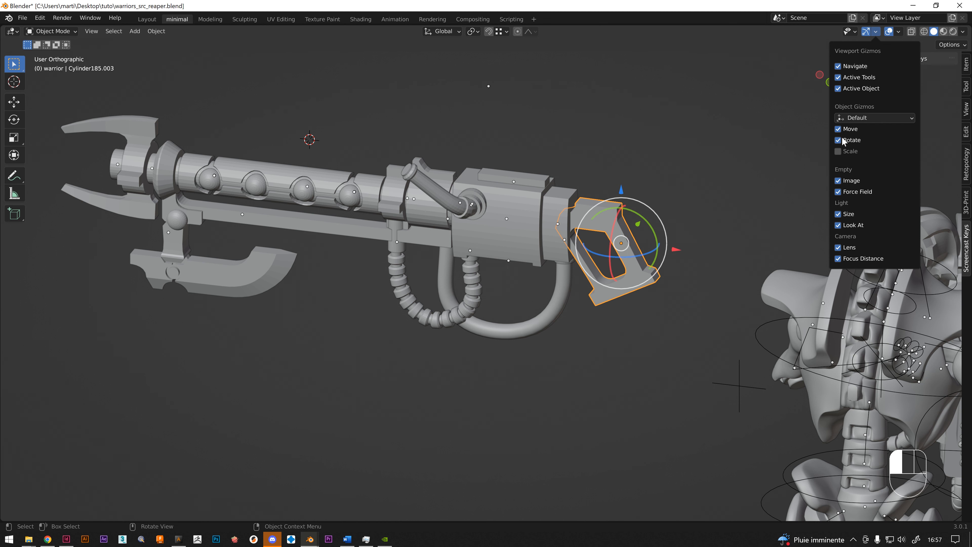
left_click(839, 152)
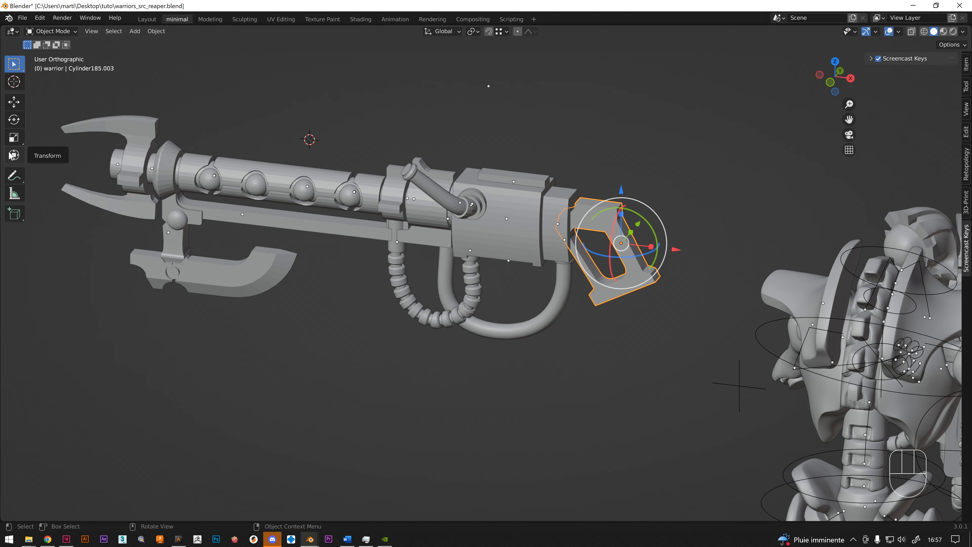
Hide the Rotate object gizmo, then show it again and disable the Scale and Move gizmos
left_click(876, 32)
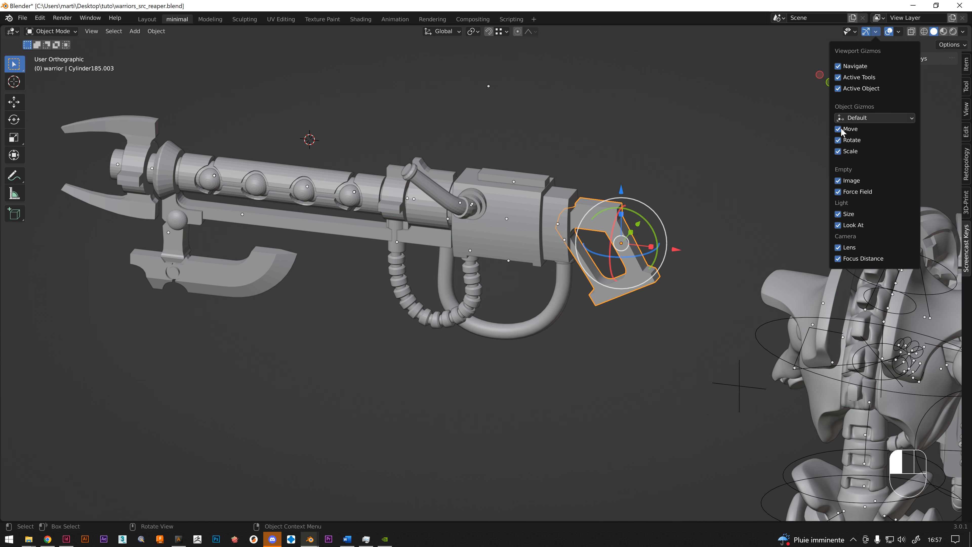
left_click(840, 140)
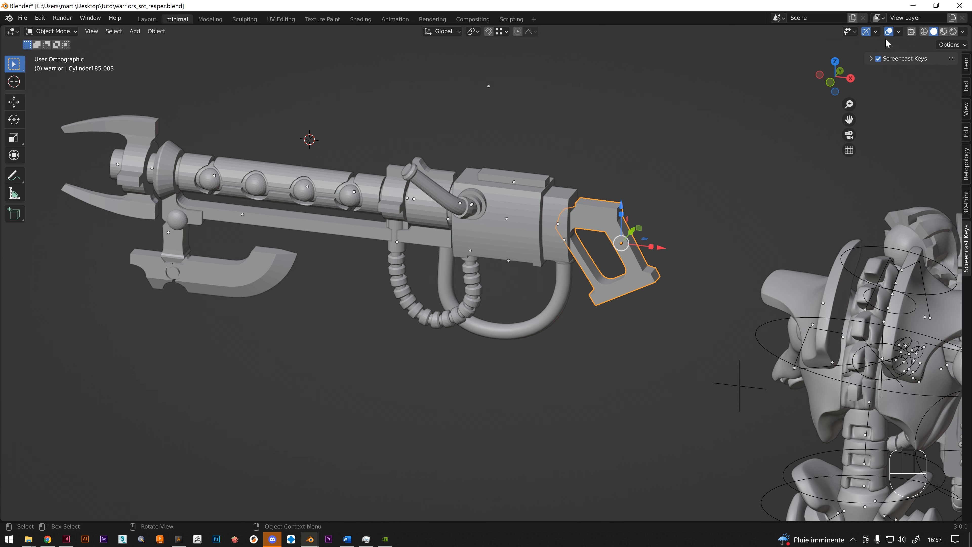
left_click(876, 32)
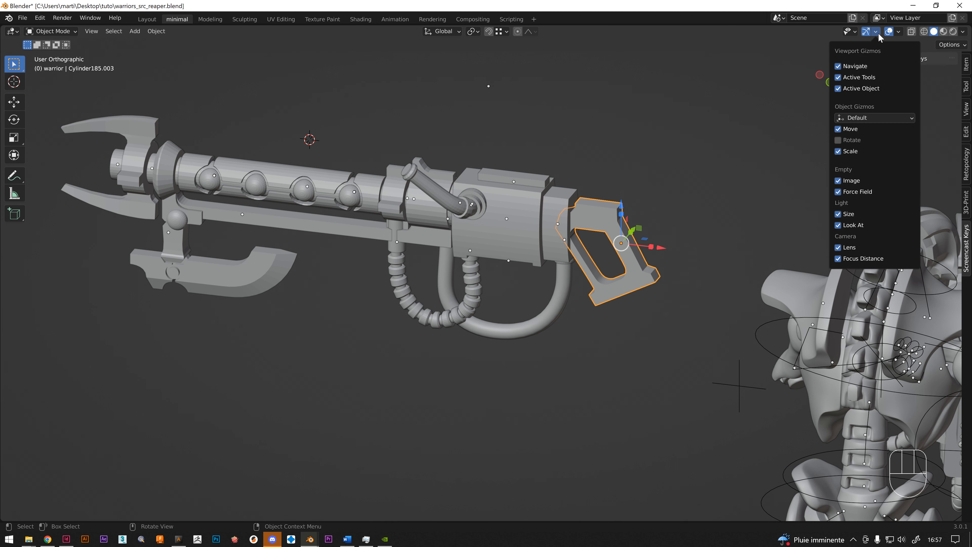
left_click(839, 140)
left_click(839, 151)
left_click(839, 129)
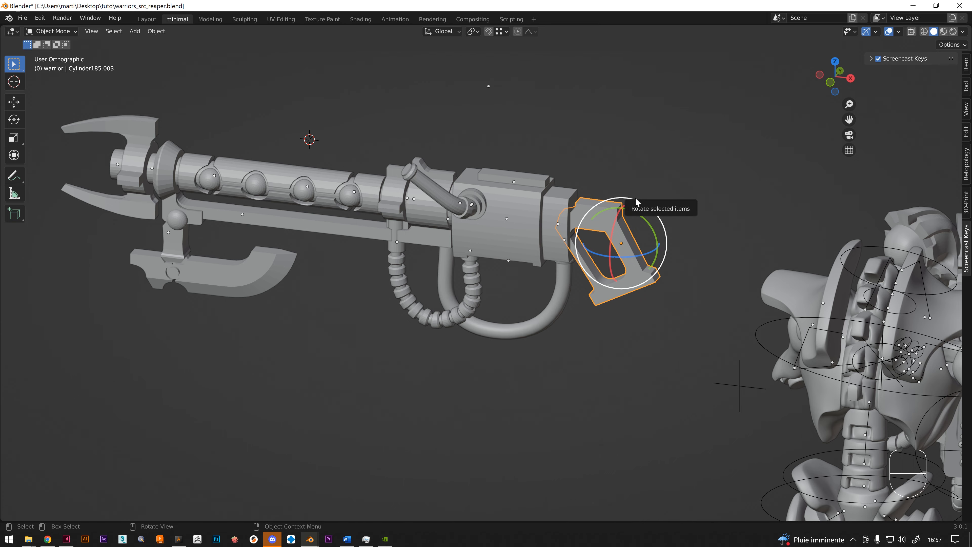
Try moving the grip twice with the Move command while only the Rotate gizmo is shown, then box-select the grip
scroll(564, 247, "down", 1)
middle_click_drag(611, 243, 645, 220)
key("g")
right_click(601, 248)
key("g")
left_click(647, 214)
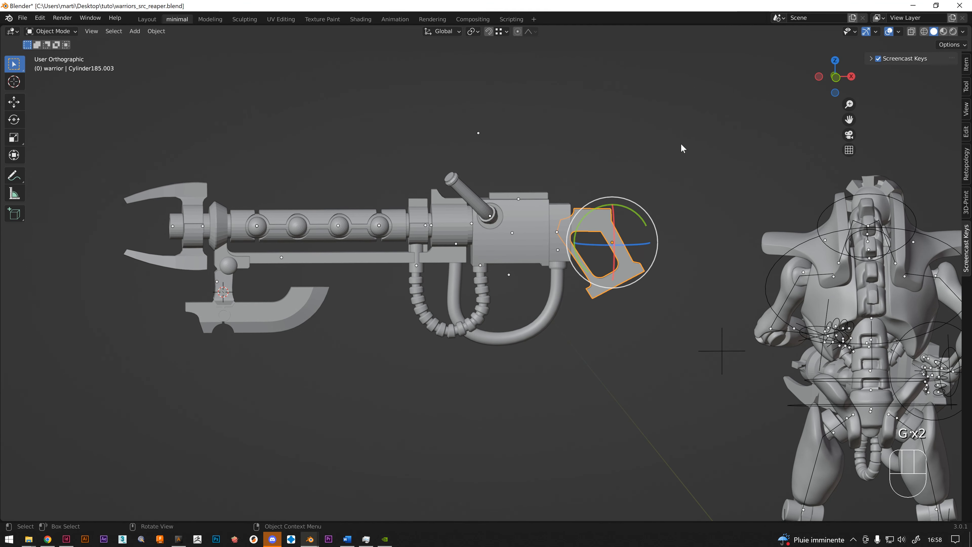
left_click_drag(676, 146, 587, 223)
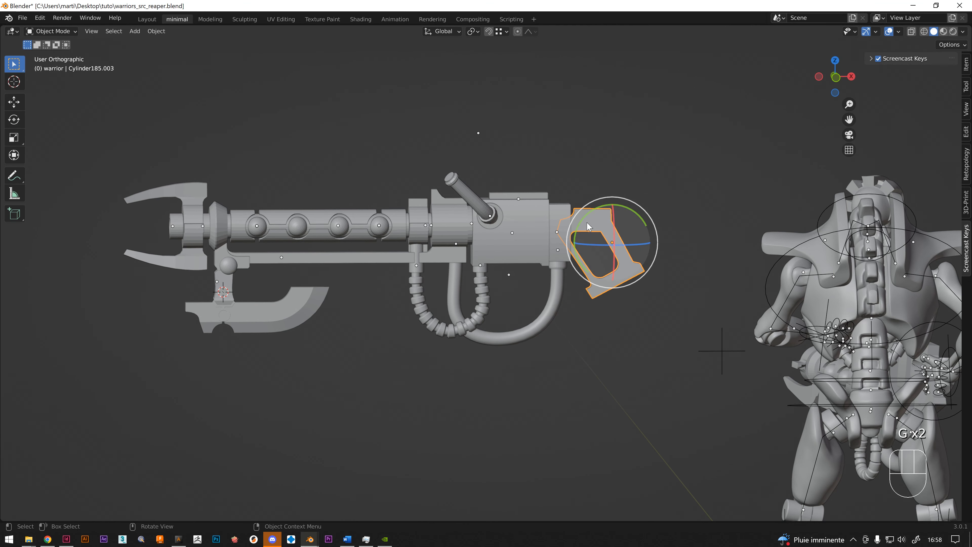